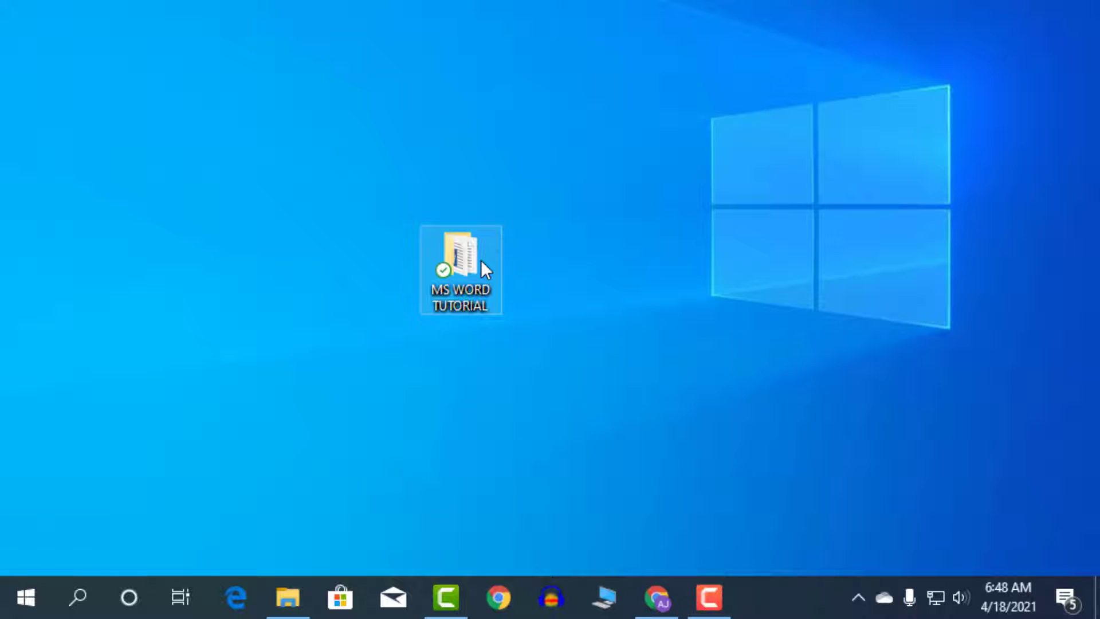
# - Open MS Word Tutorial Part 7.docx from the MS WORD TUTORIAL folder on the desktop
pyautogui.doubleClick(480, 260)
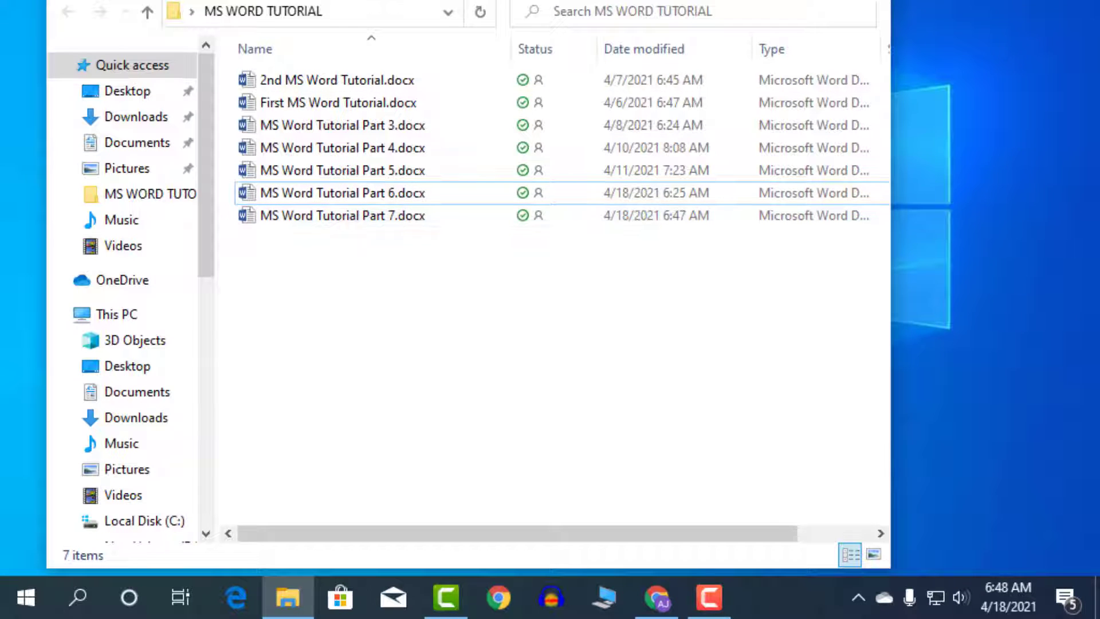
pyautogui.click(419, 215)
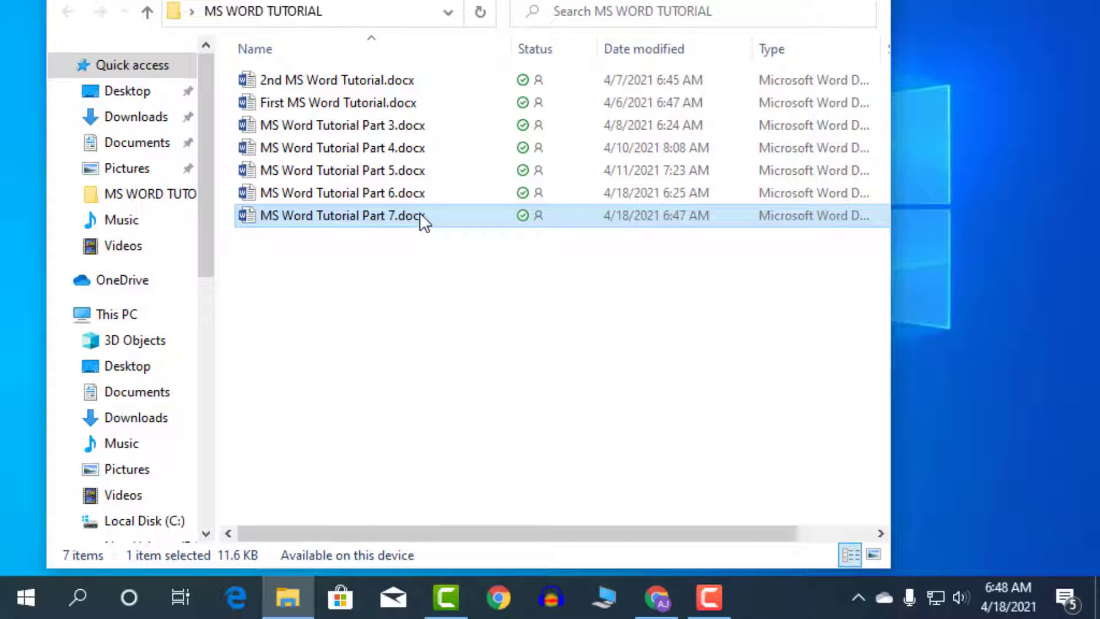
pyautogui.doubleClick(420, 216)
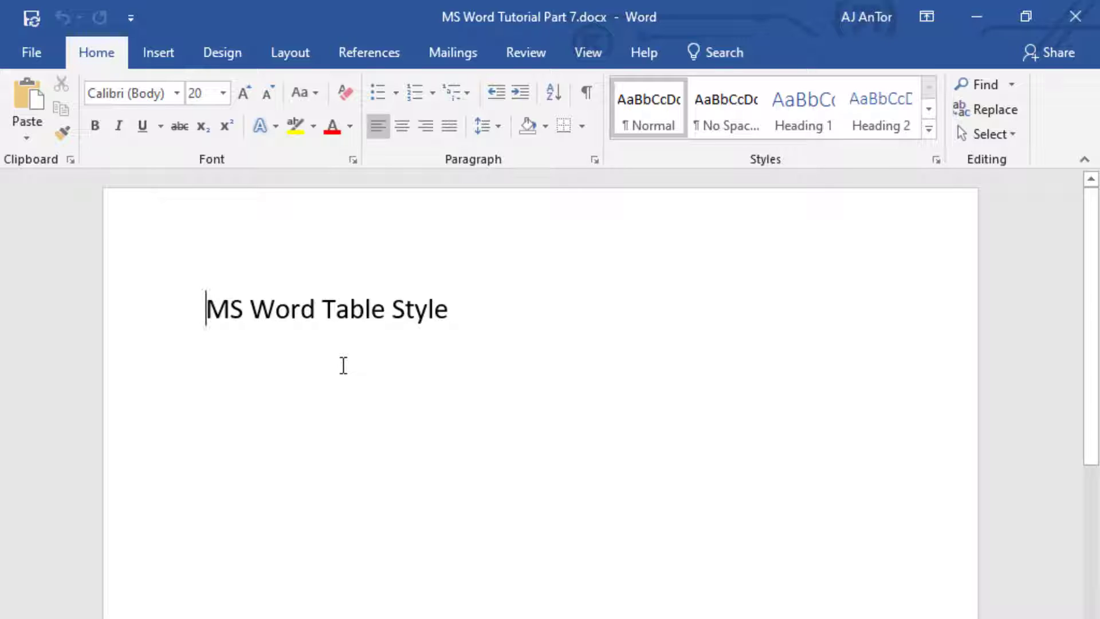
# - Insert a table with seven columns and four rows on a new line below the heading MS Word Table Style
pyautogui.click(488, 313)
pyautogui.press('Return')
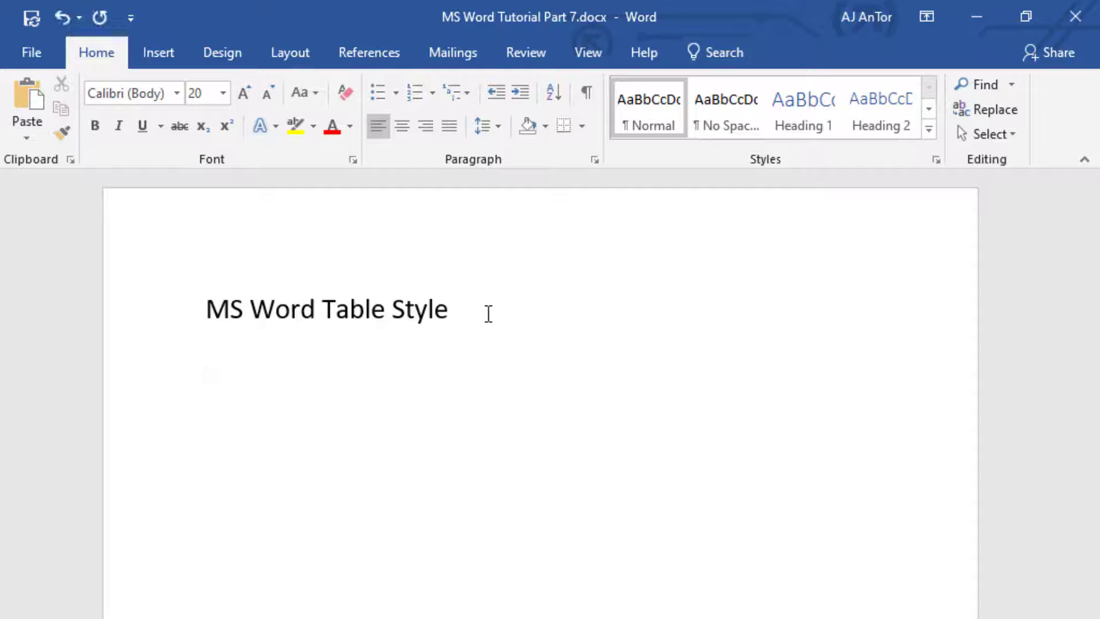
pyautogui.click(170, 48)
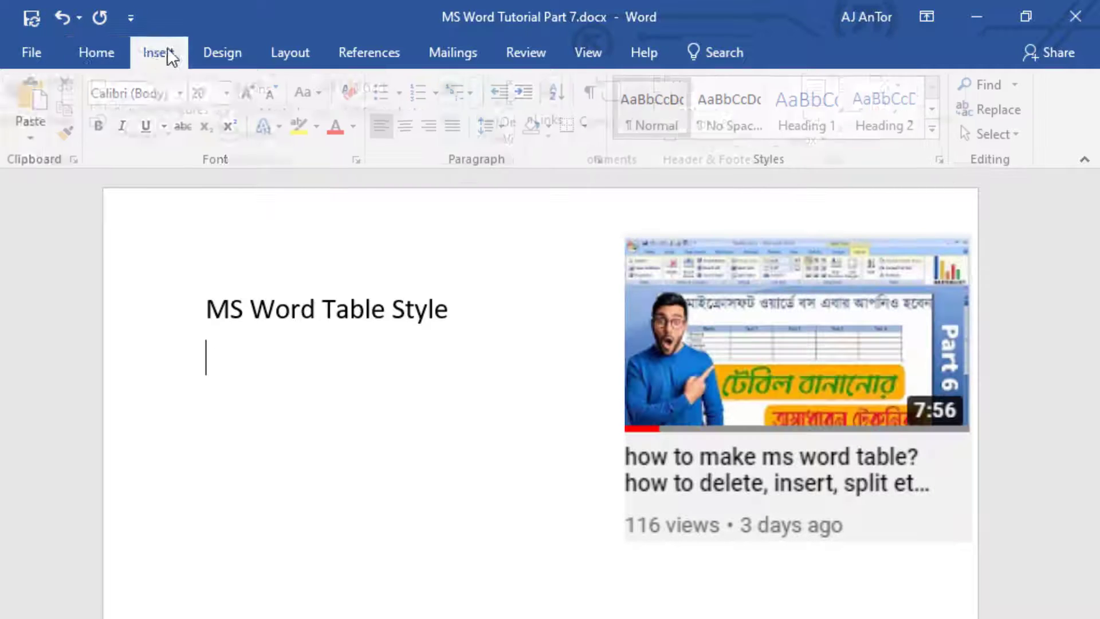
pyautogui.click(53, 85)
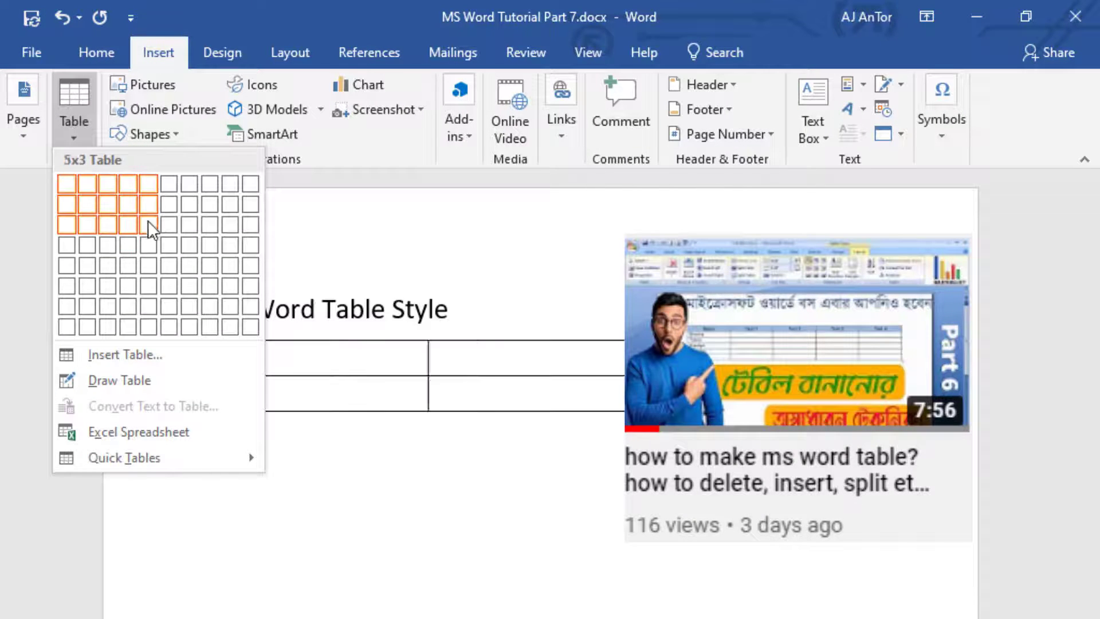
pyautogui.click(186, 241)
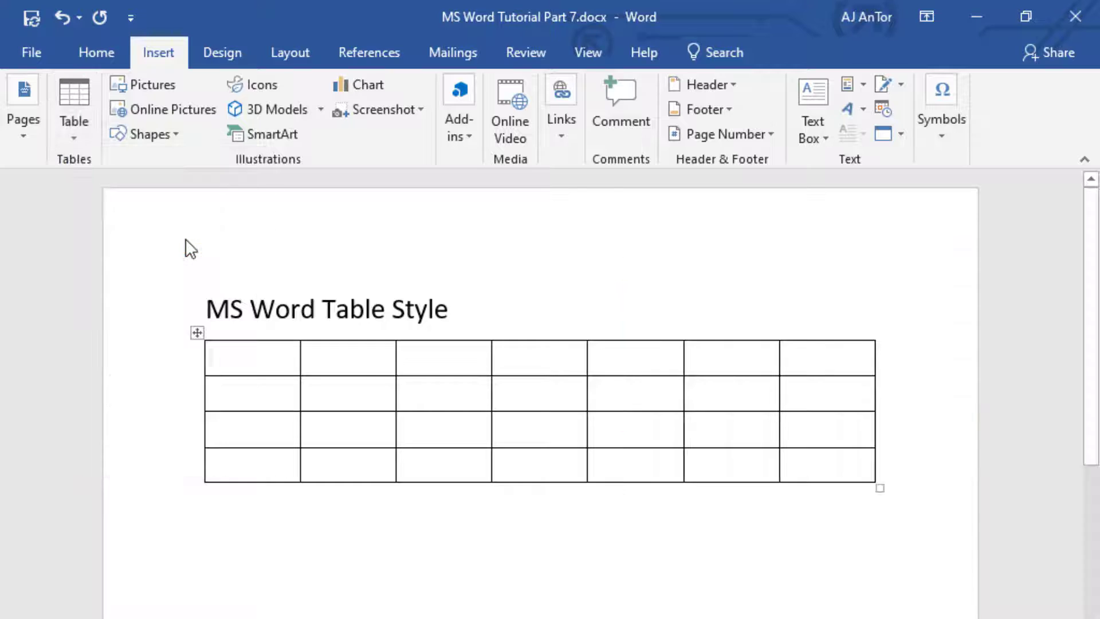
pyautogui.click(705, 573)
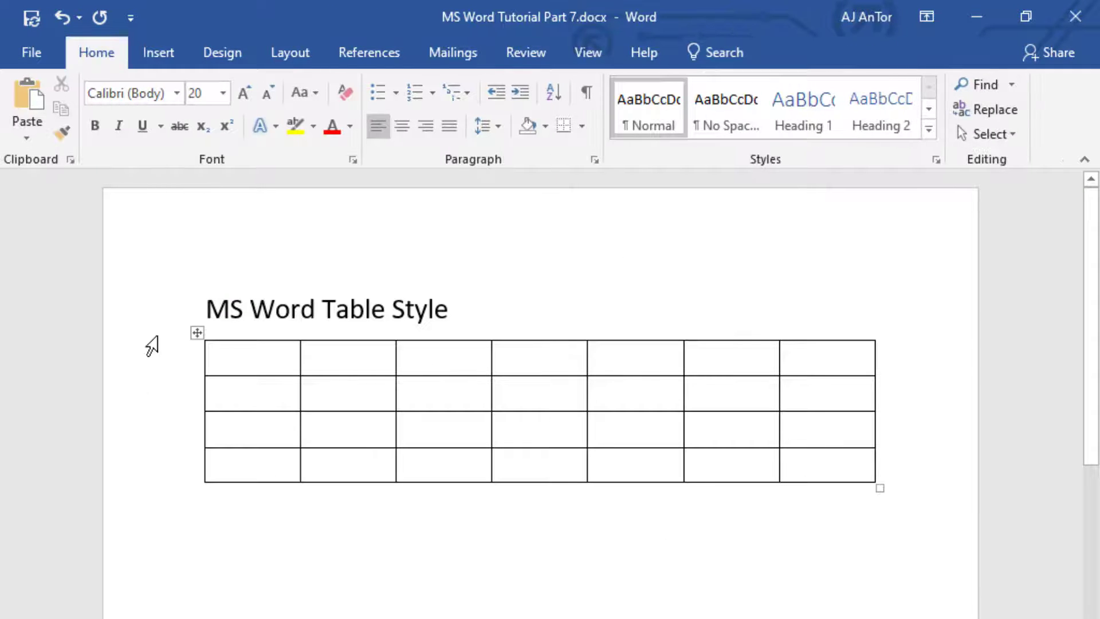
pyautogui.click(248, 357)
pyautogui.write('ccads')
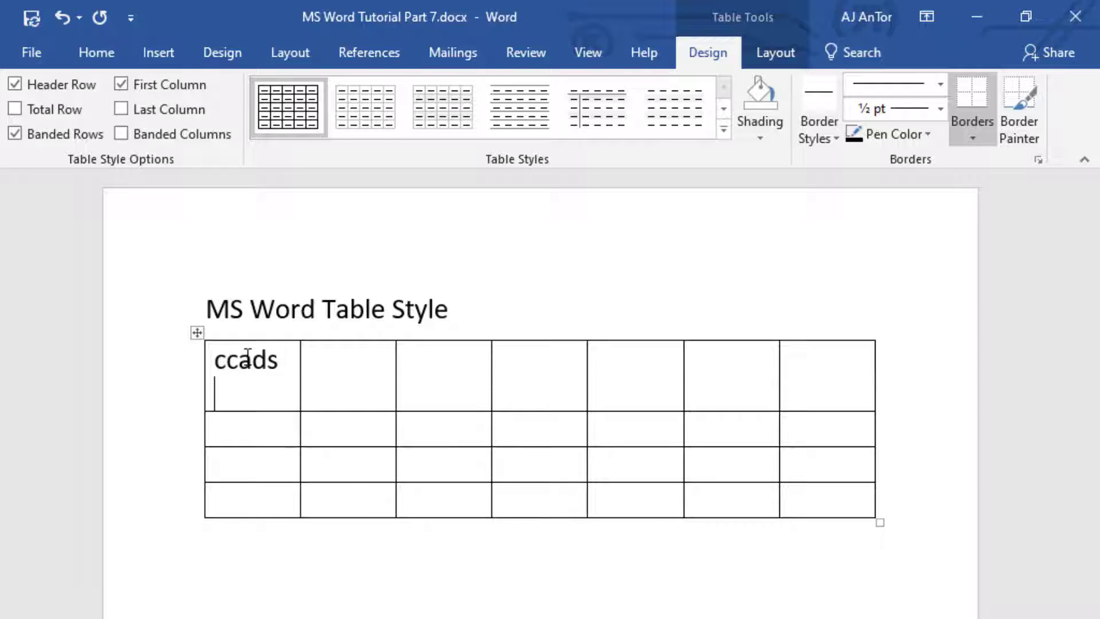
pyautogui.press('space')
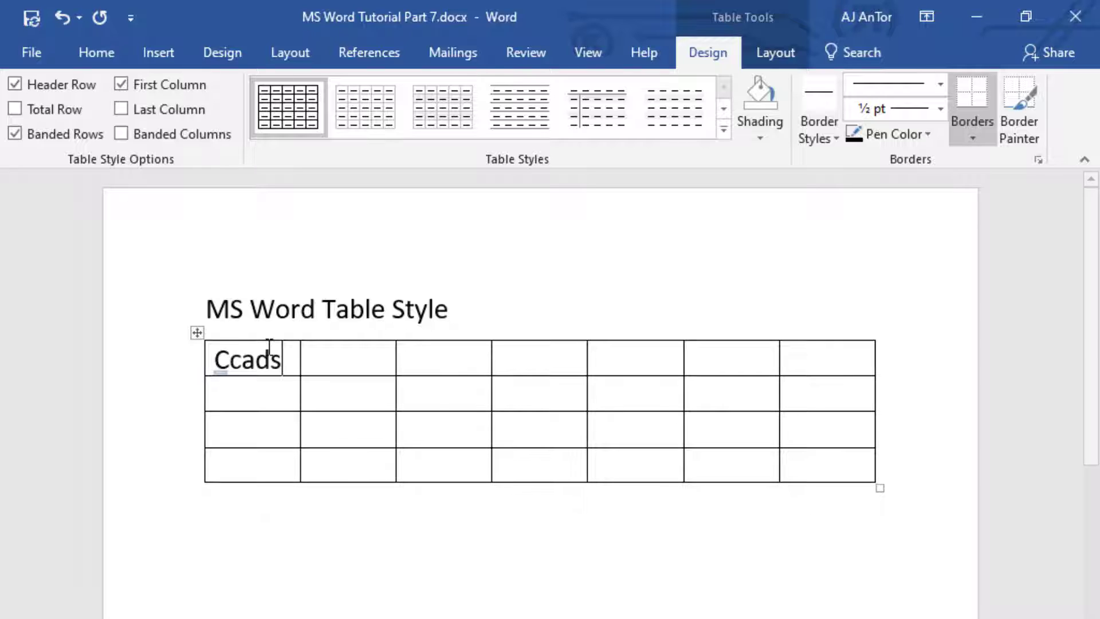
pyautogui.press('BackSpace')
pyautogui.press('BackSpace')
pyautogui.press('BackSpace')
pyautogui.press('BackSpace')
pyautogui.press('BackSpace')
pyautogui.write('ell')
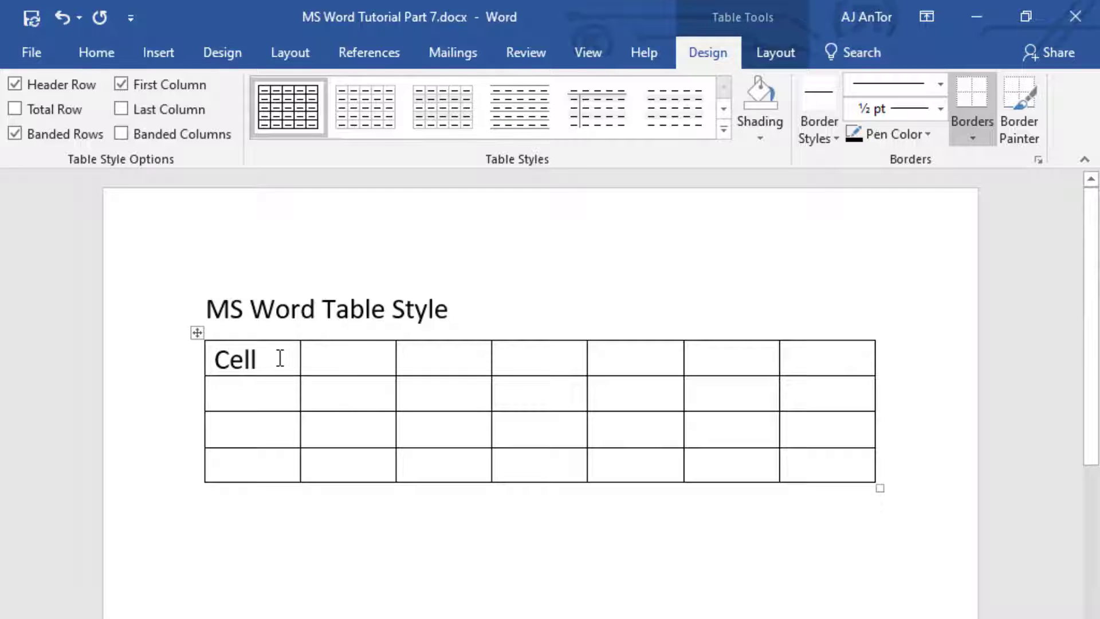
pyautogui.press('BackSpace')
pyautogui.press('BackSpace')
pyautogui.press('BackSpace')
pyautogui.press('BackSpace')
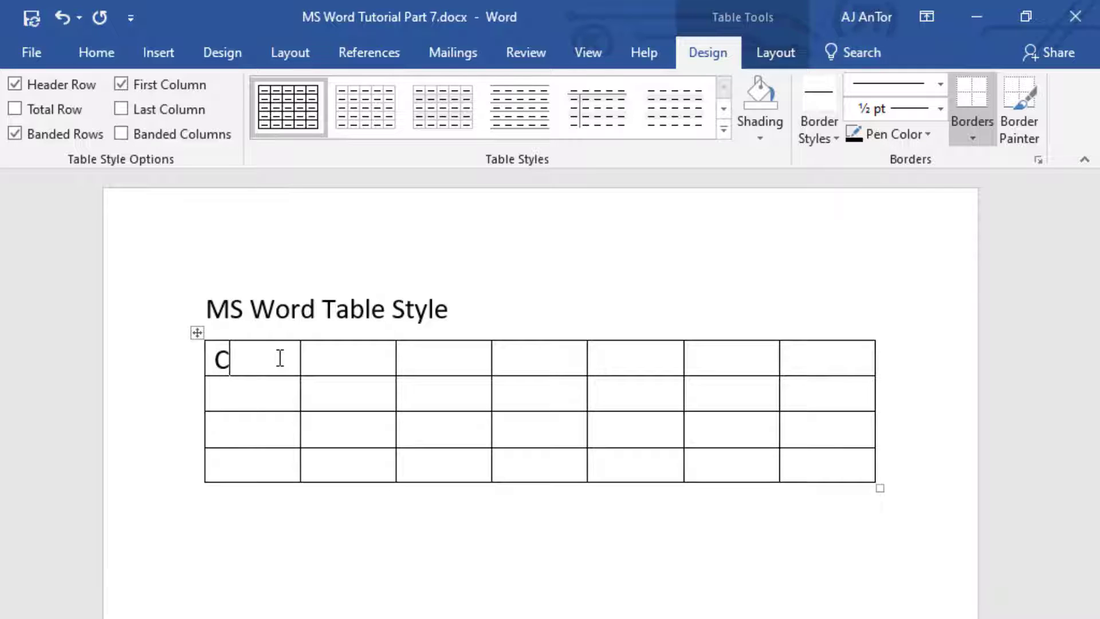
# - Enter SL/No as the heading in the table's first cell
pyautogui.write('SL/N')
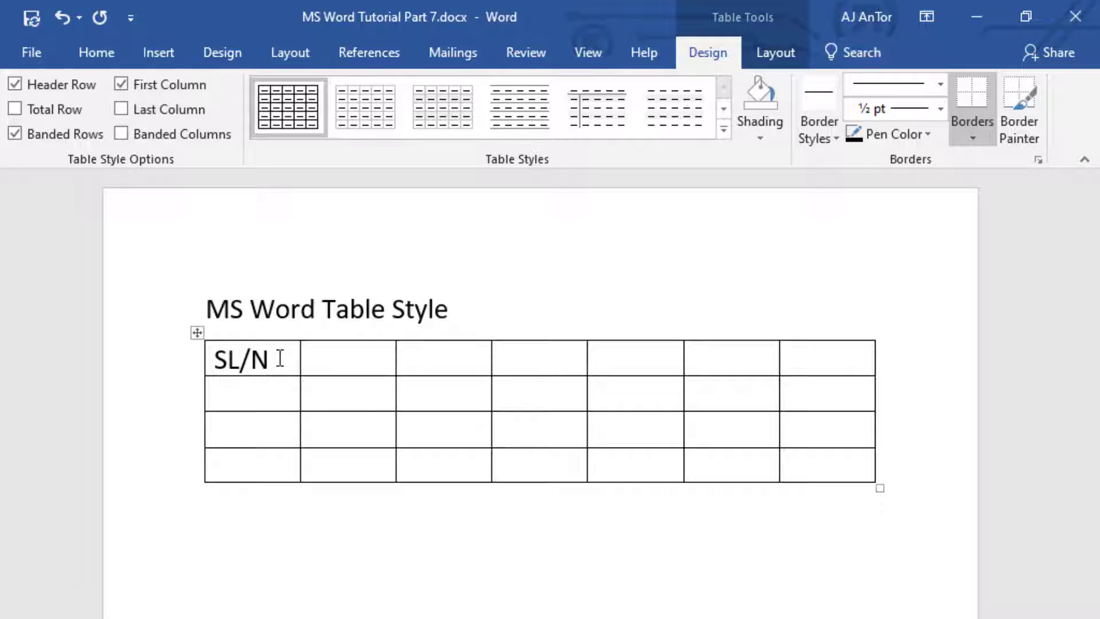
pyautogui.write('o')
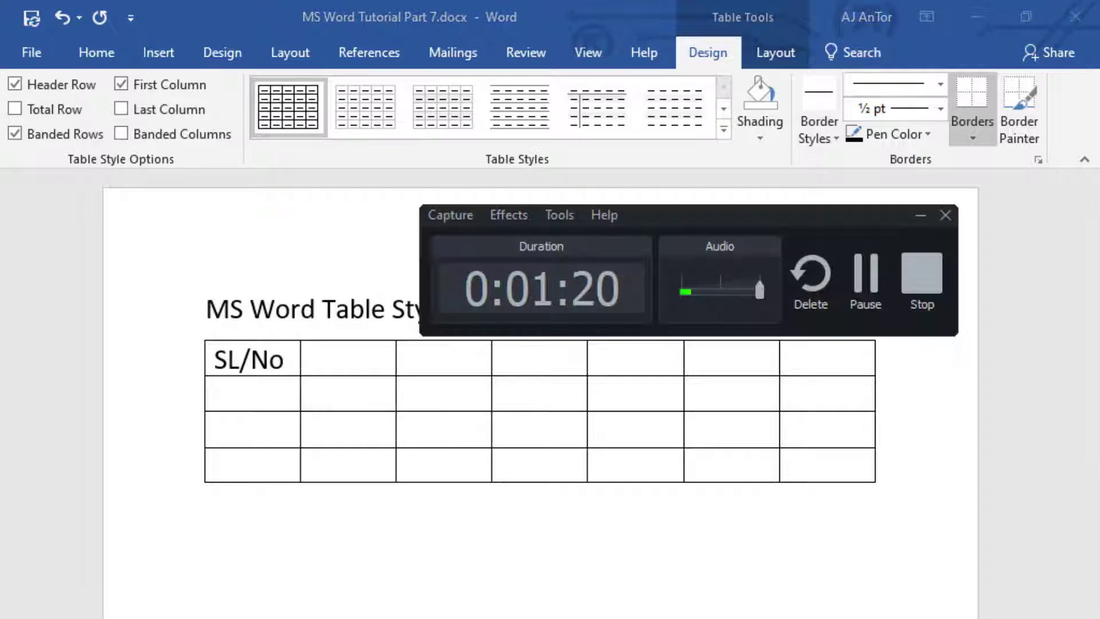
pyautogui.click(864, 277)
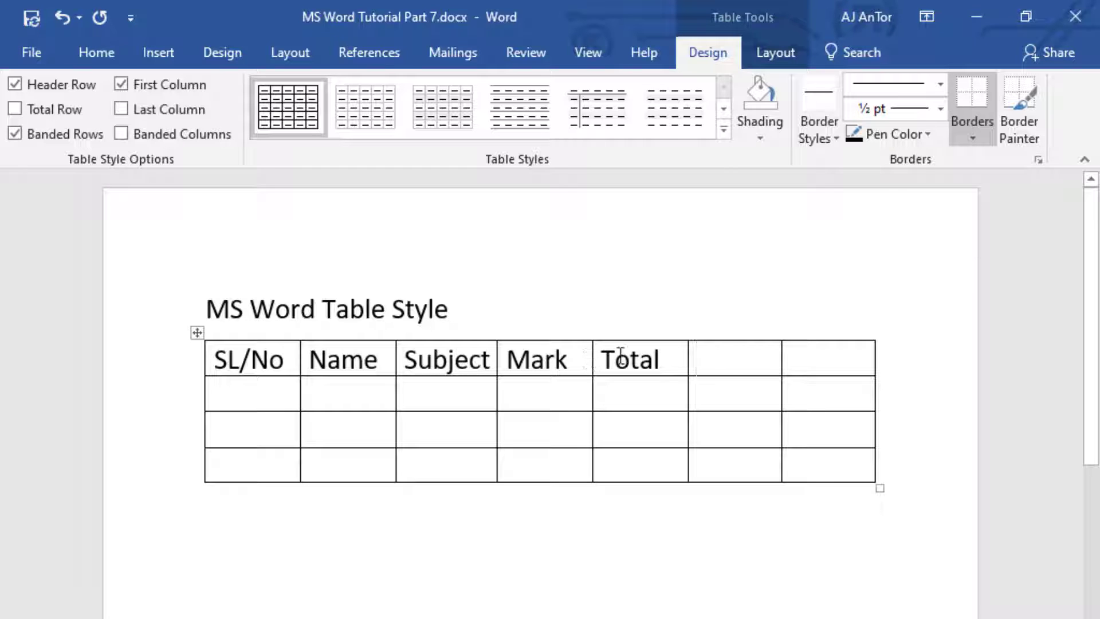
# - Delete the two empty columns after the Total column
pyautogui.click(733, 359)
pyautogui.moveTo(733, 359); pyautogui.dragTo(865, 481)
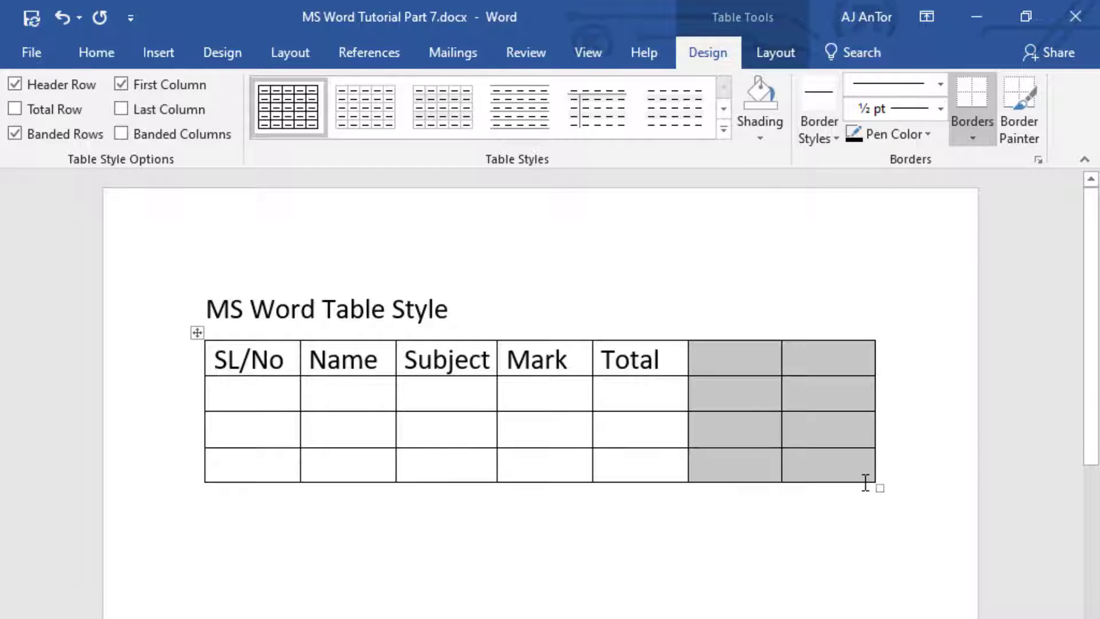
pyautogui.press('BackSpace')
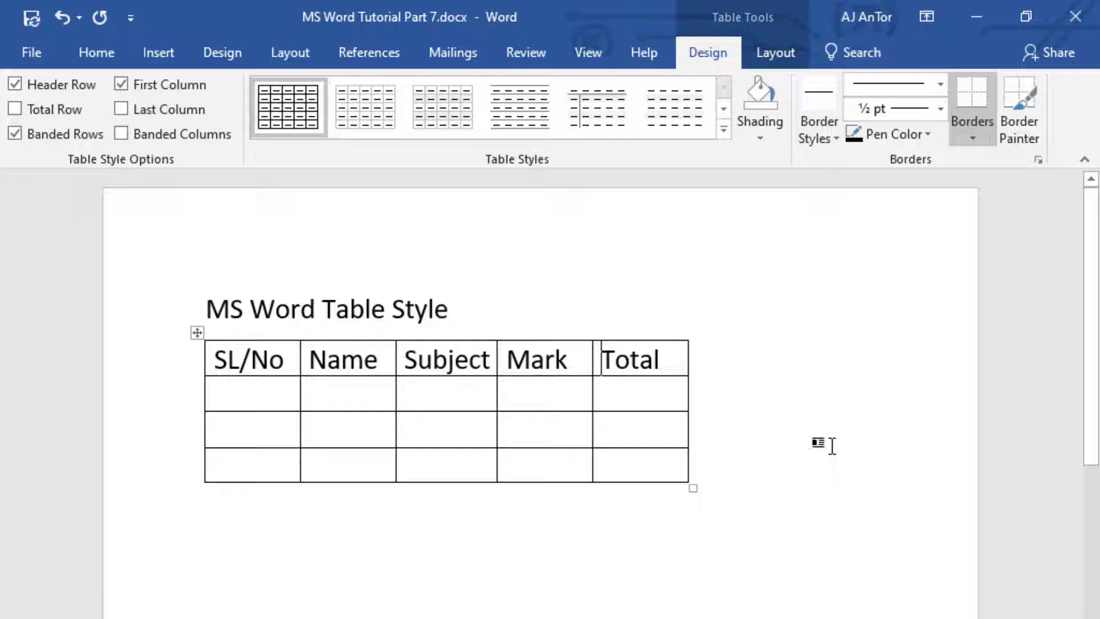
# - Enlarge the whole table in width and height, and narrow the SL/No column to fit its heading
pyautogui.moveTo(694, 491); pyautogui.dragTo(902, 570)
pyautogui.scroll(-3, 648, 245)
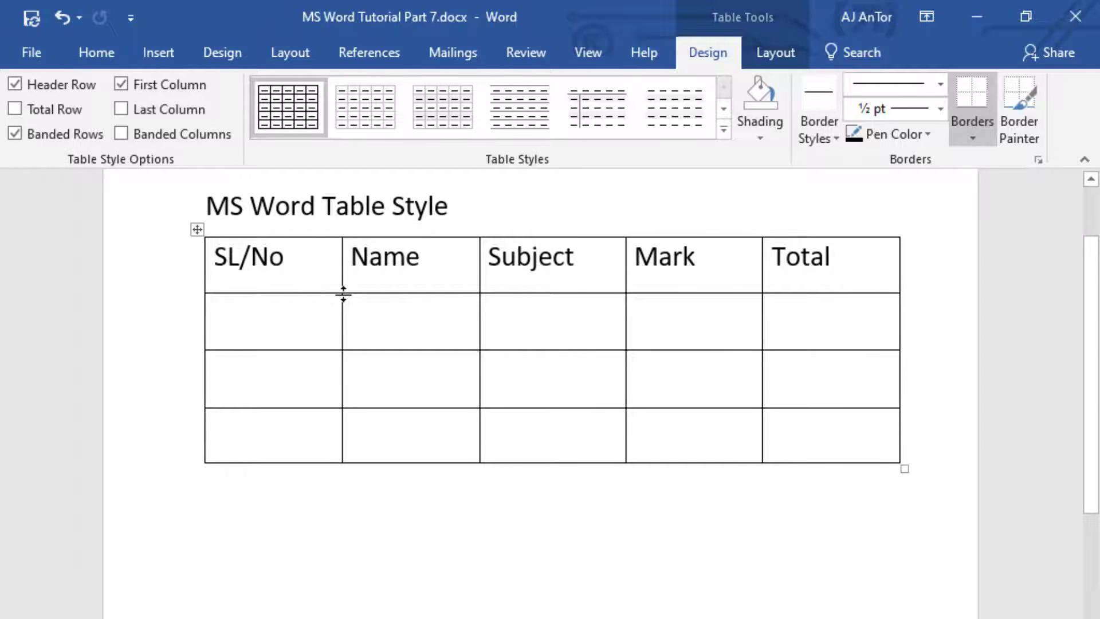
pyautogui.click(314, 317)
pyautogui.moveTo(339, 265); pyautogui.dragTo(290, 270)
pyautogui.click(283, 362)
# - Number the three rows below the header 1, 2 and 3 in the SL/No column
pyautogui.click(227, 332)
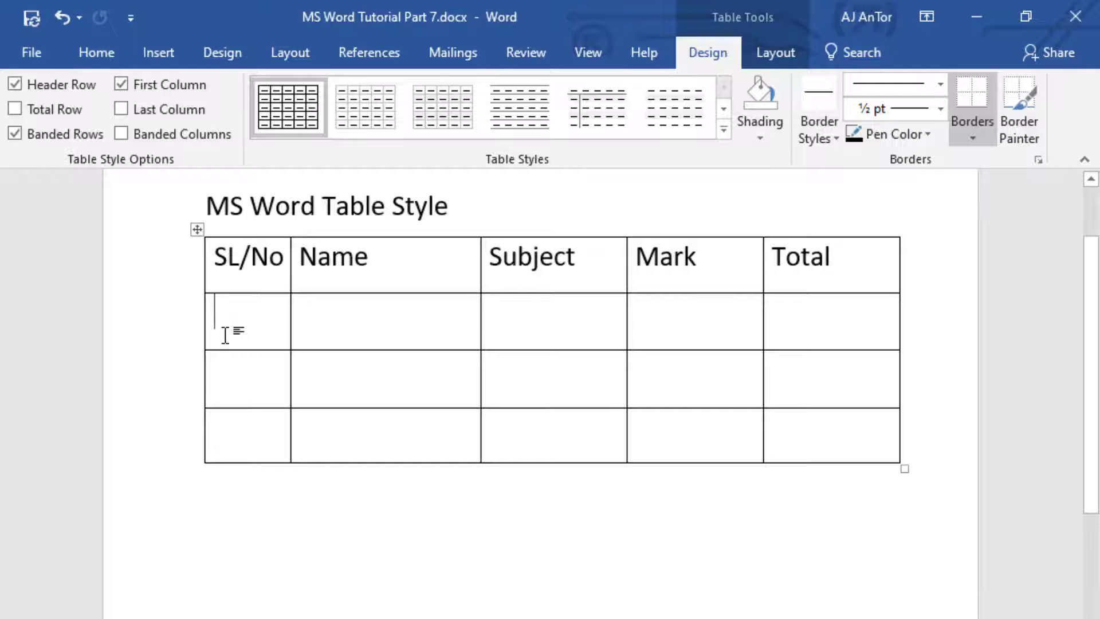
pyautogui.write('10')
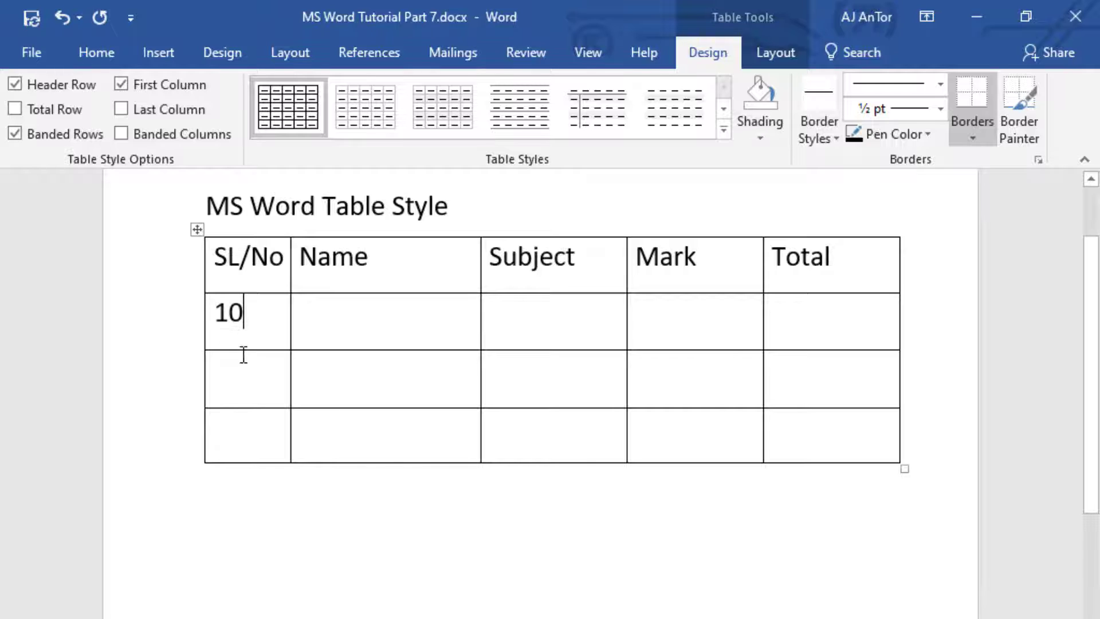
pyautogui.press('BackSpace')
pyautogui.write('2')
pyautogui.write('3')
# - Fill the Name column with a first name for each of the three numbered rows
pyautogui.click(356, 325)
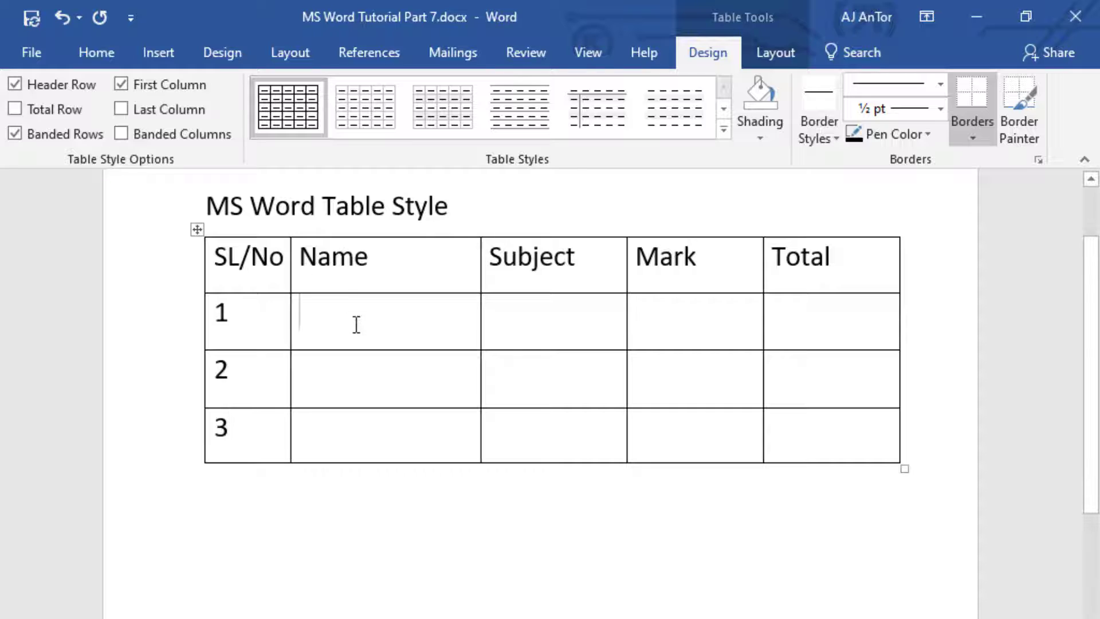
pyautogui.write('Antor')
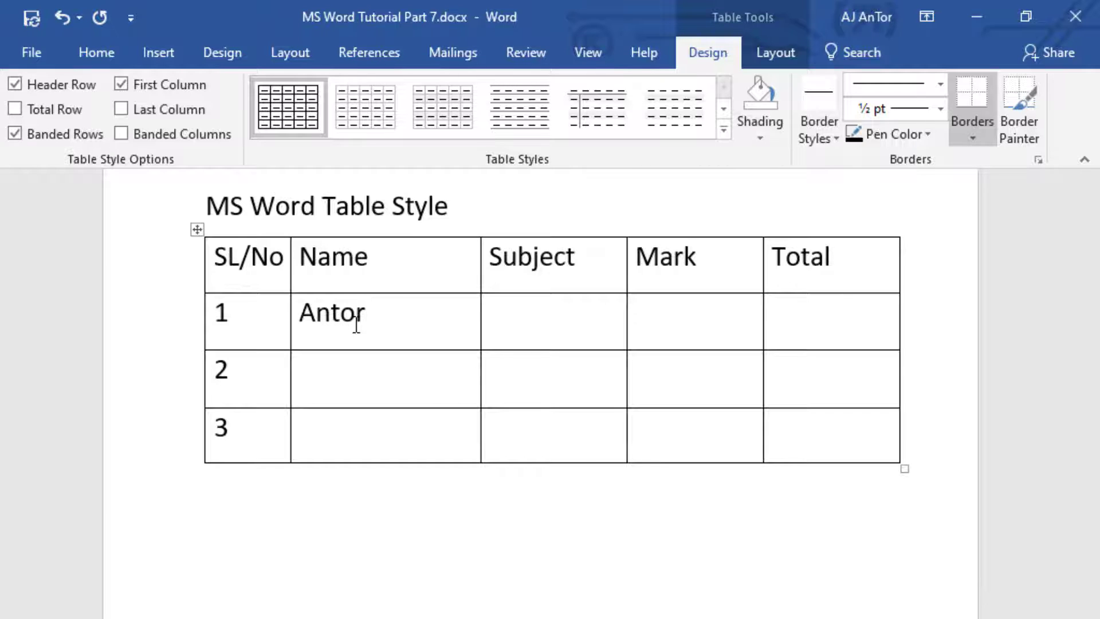
pyautogui.click(376, 378)
pyautogui.write('rony')
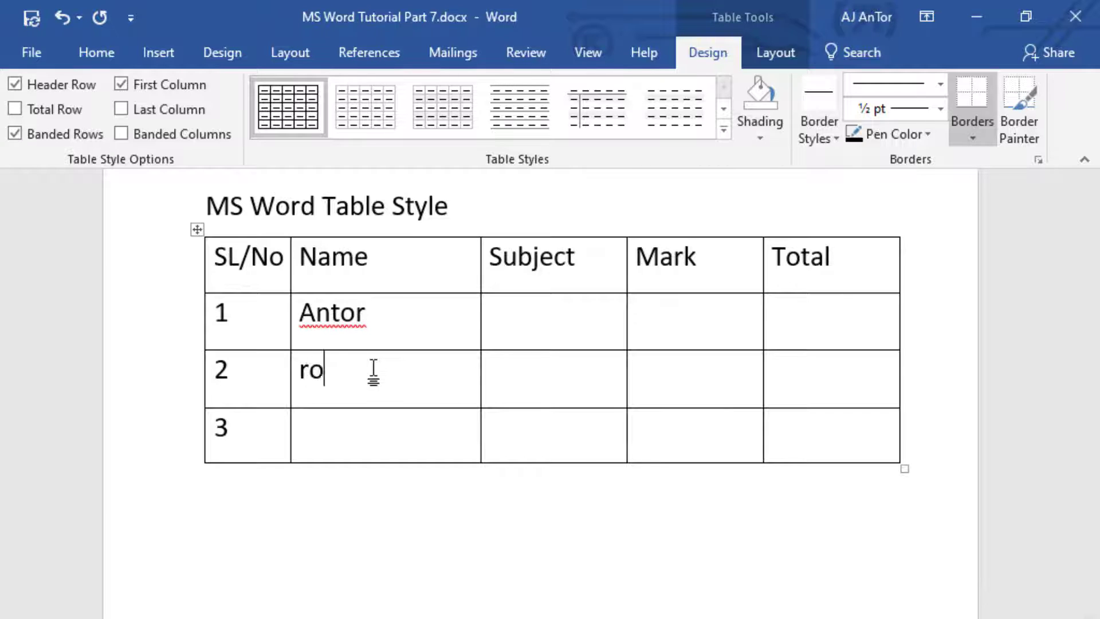
pyautogui.click(387, 441)
pyautogui.write('ripon')
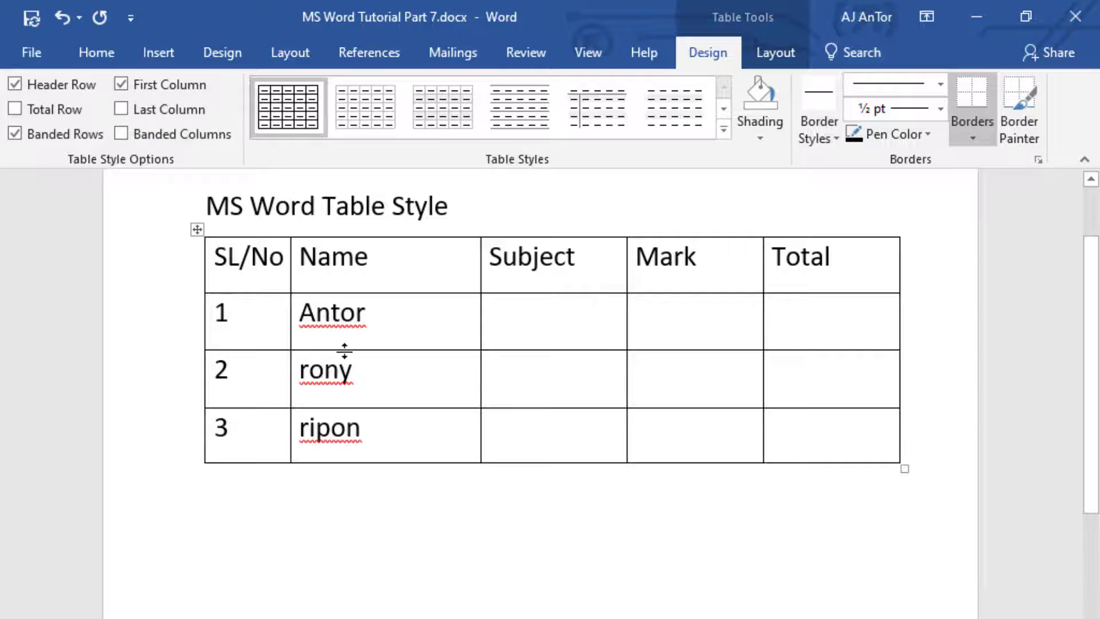
# - Capitalize the first letter of the names in rows 2 and 3
pyautogui.click(345, 358)
pyautogui.press('Home')
pyautogui.press('Delete')
pyautogui.write('R')
pyautogui.press('Down')
pyautogui.press('BackSpace')
pyautogui.write('R')
# - Enter English in the Subject column for all three numbered rows
pyautogui.click(521, 321)
pyautogui.write('Engl')
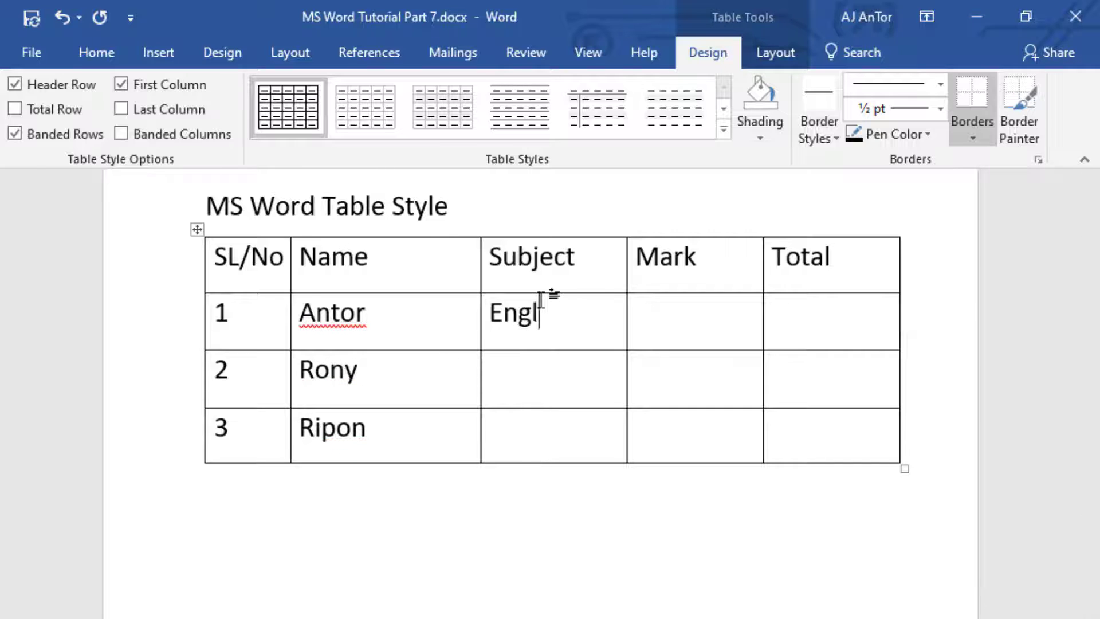
pyautogui.write('ish')
pyautogui.click(545, 370)
pyautogui.write('English')
pyautogui.click(590, 430)
pyautogui.write('Engli')
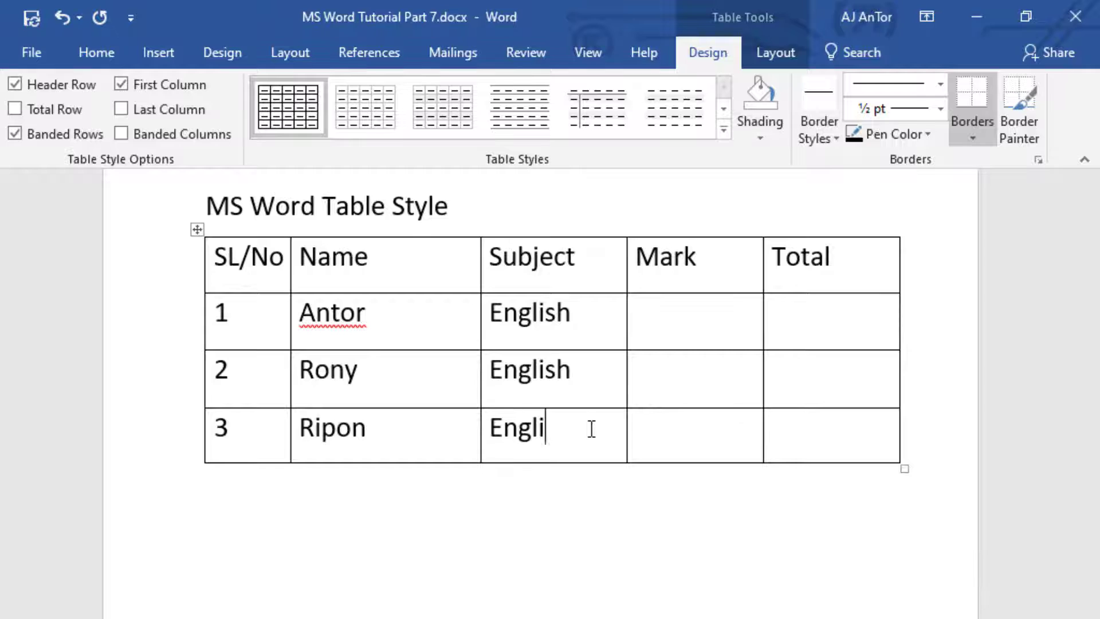
pyautogui.write('sh')
# - Fill the Mark column with 55%, 85% and 95% for rows 1 to 3
pyautogui.click(659, 329)
pyautogui.write('55%')
pyautogui.click(705, 367)
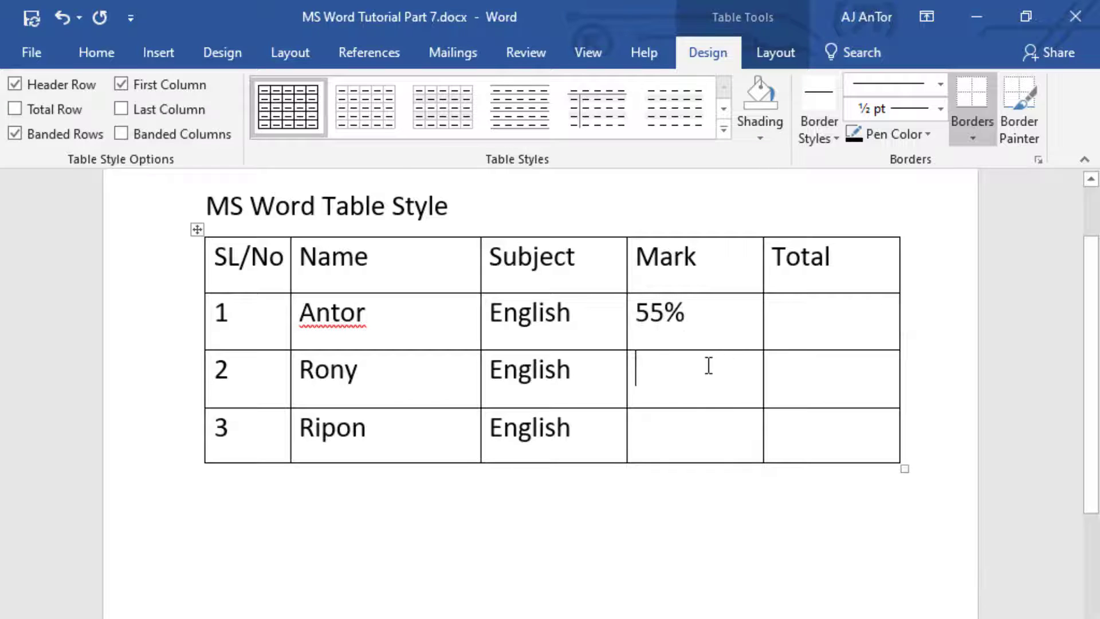
pyautogui.write('85%')
pyautogui.click(710, 432)
pyautogui.write('95%')
# - Remove the percent signs from the three values in the Mark column
pyautogui.click(809, 304)
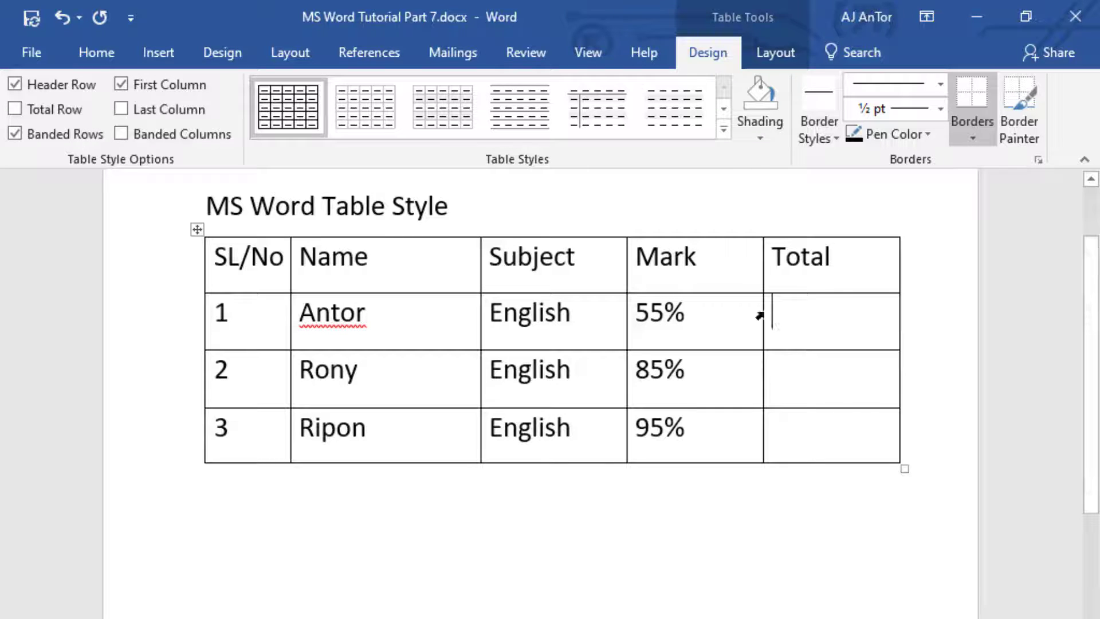
pyautogui.click(699, 321)
pyautogui.press('BackSpace')
pyautogui.click(698, 380)
pyautogui.press('BackSpace')
pyautogui.click(696, 434)
pyautogui.press('BackSpace')
pyautogui.click(830, 311)
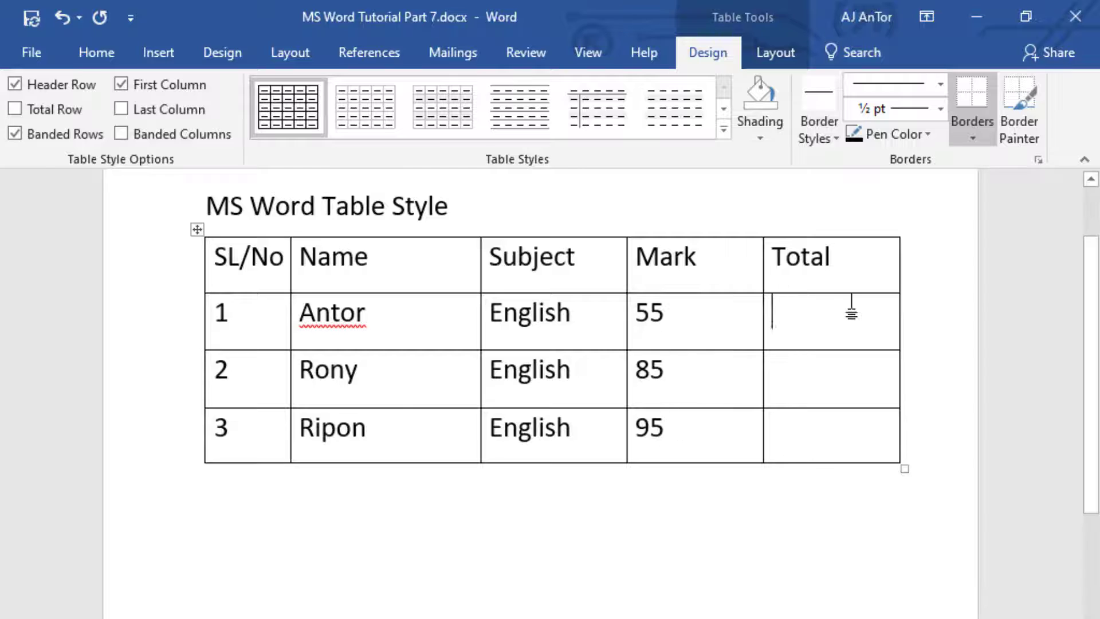
pyautogui.write('55')
pyautogui.press('BackSpace')
pyautogui.press('BackSpace')
# - Delete the Total column from the table
pyautogui.click(766, 256)
pyautogui.click(779, 278)
pyautogui.moveTo(771, 255); pyautogui.dragTo(794, 461)
pyautogui.press('BackSpace')
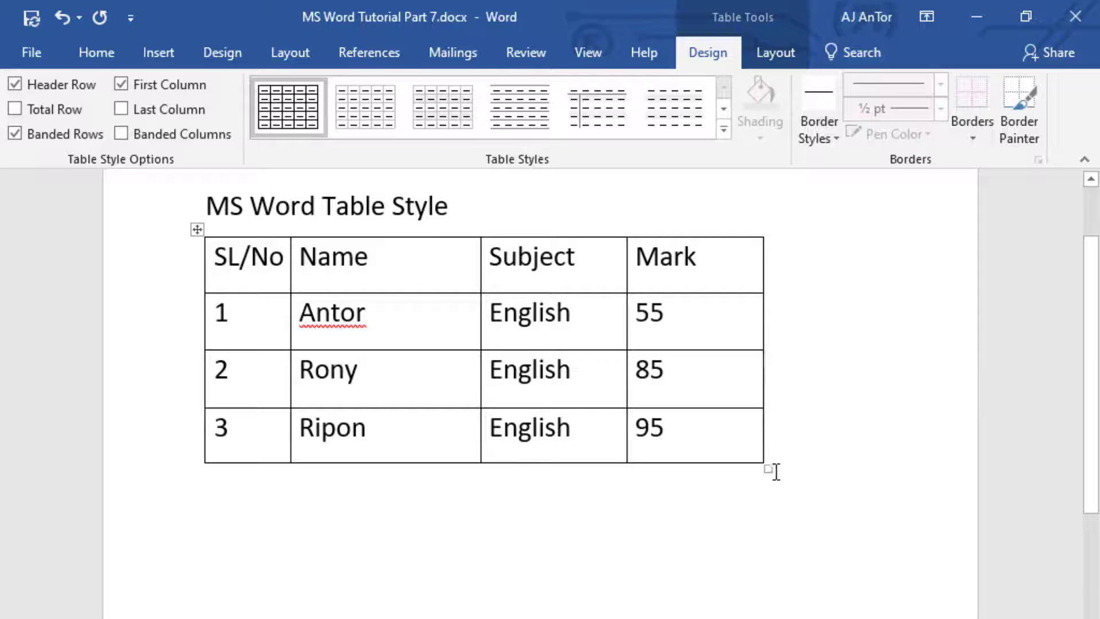
# - Enlarge the table to nearly the full text width, and narrow the Name column by shifting its border with Subject
pyautogui.moveTo(764, 469); pyautogui.dragTo(879, 483)
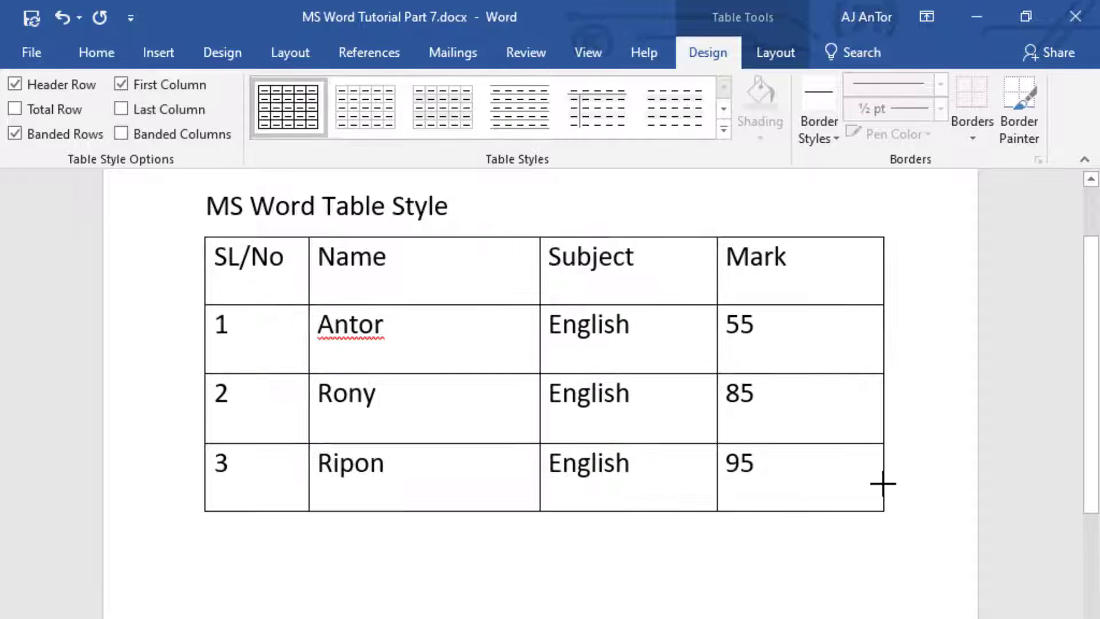
pyautogui.click(707, 206)
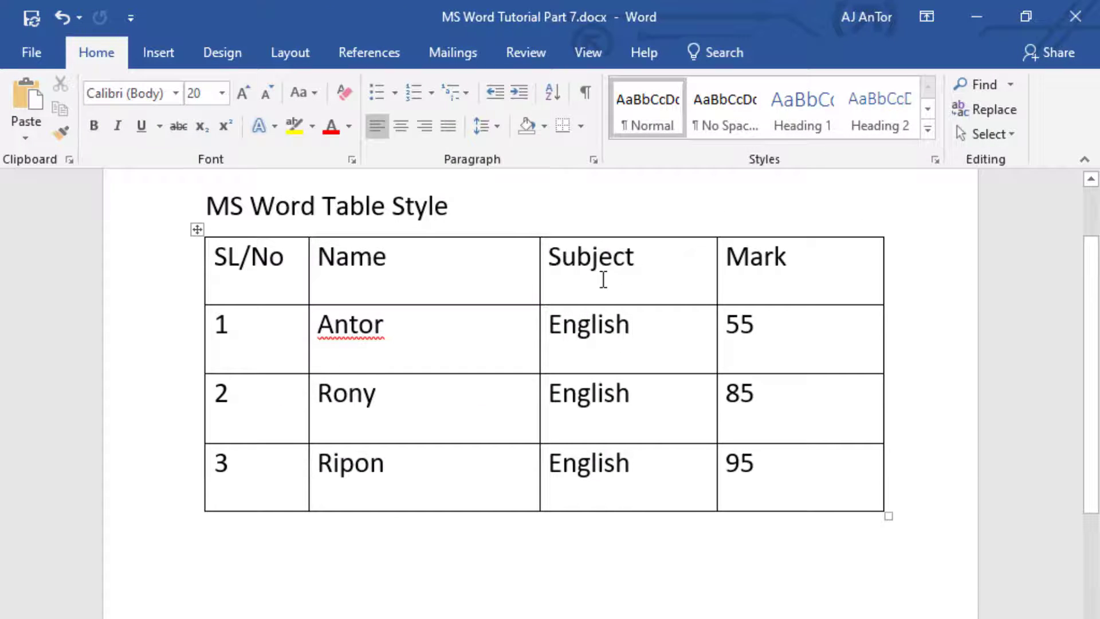
pyautogui.click(412, 277)
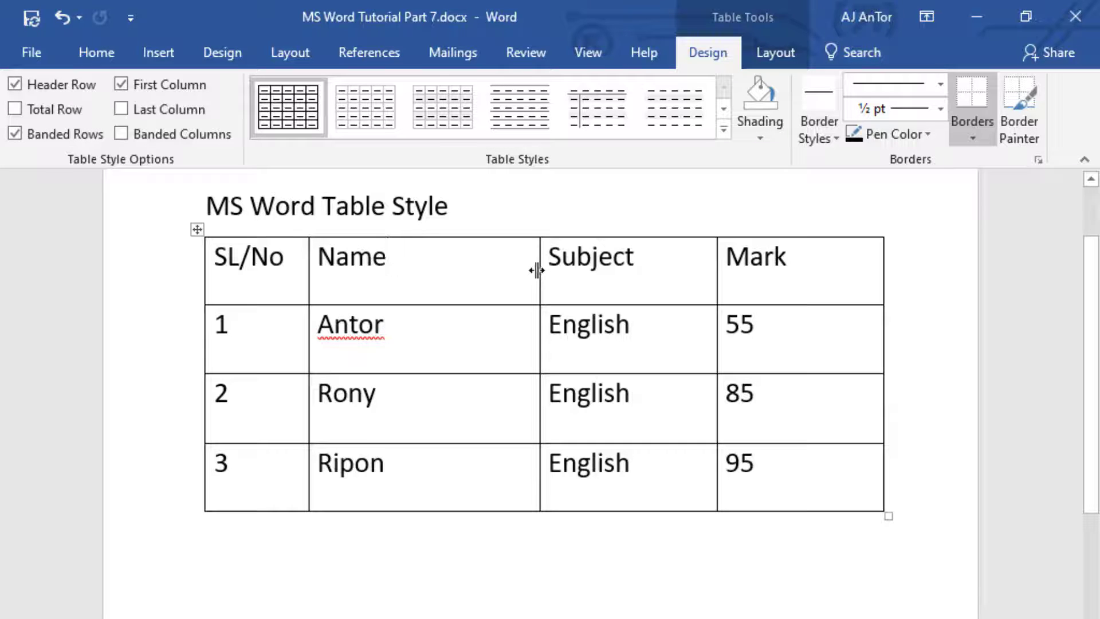
pyautogui.moveTo(537, 270); pyautogui.dragTo(462, 285)
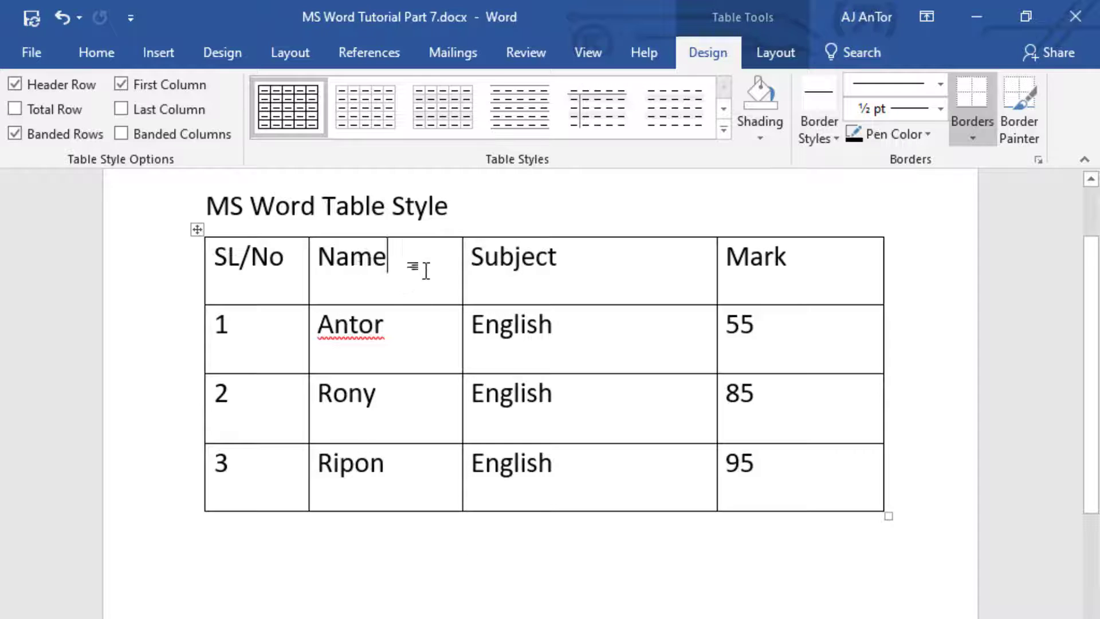
# - Centre the header row's text both horizontally and vertically in its cells
pyautogui.click(210, 260)
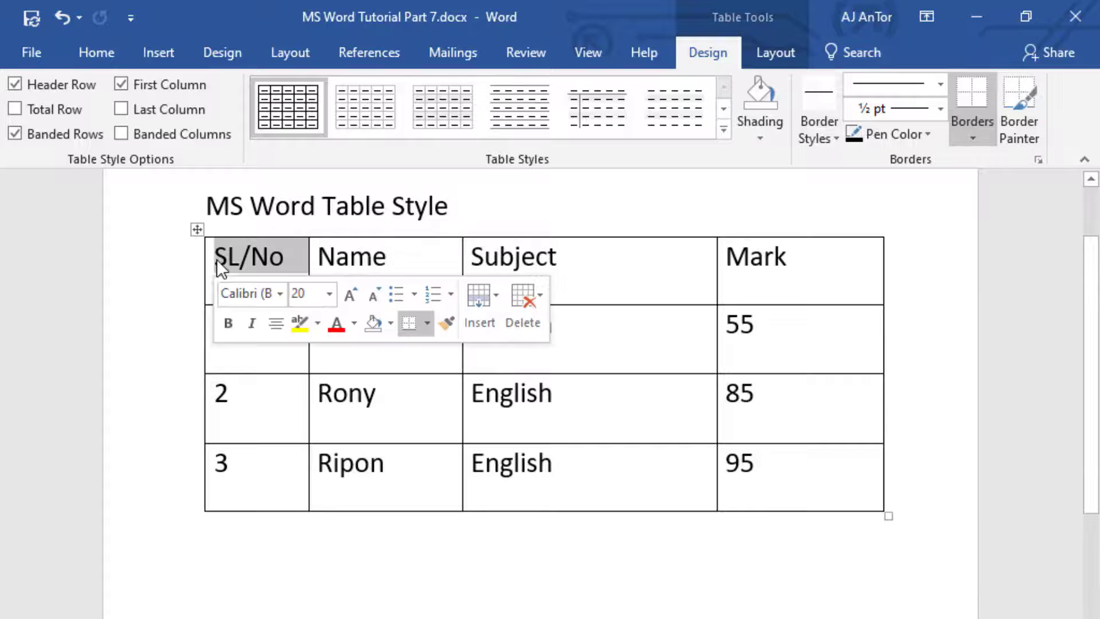
pyautogui.moveTo(216, 259); pyautogui.dragTo(866, 275)
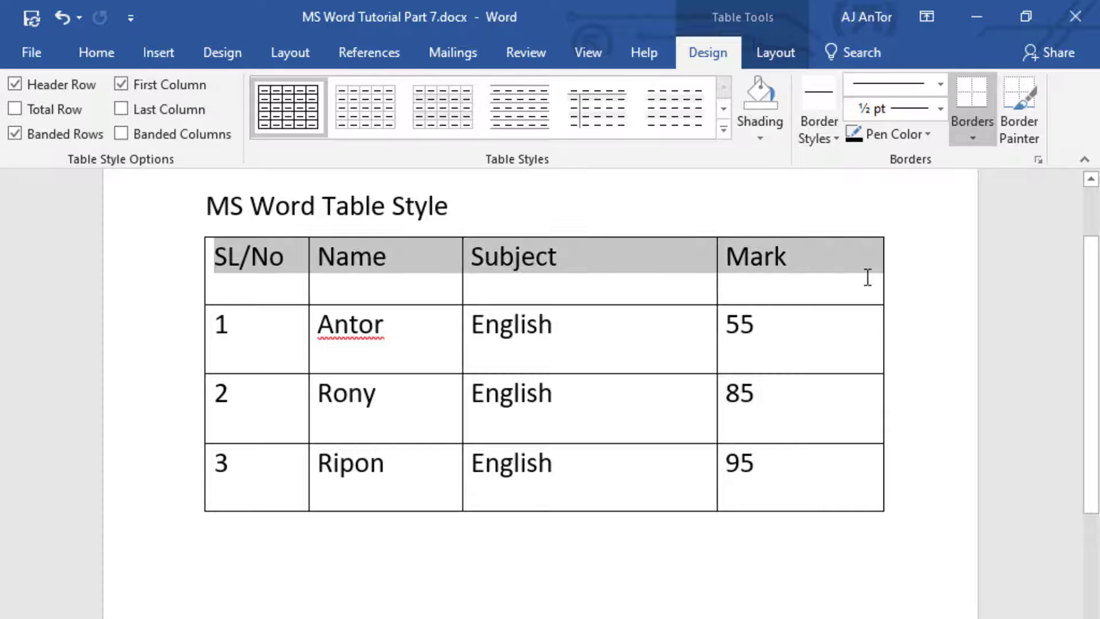
pyautogui.click(781, 51)
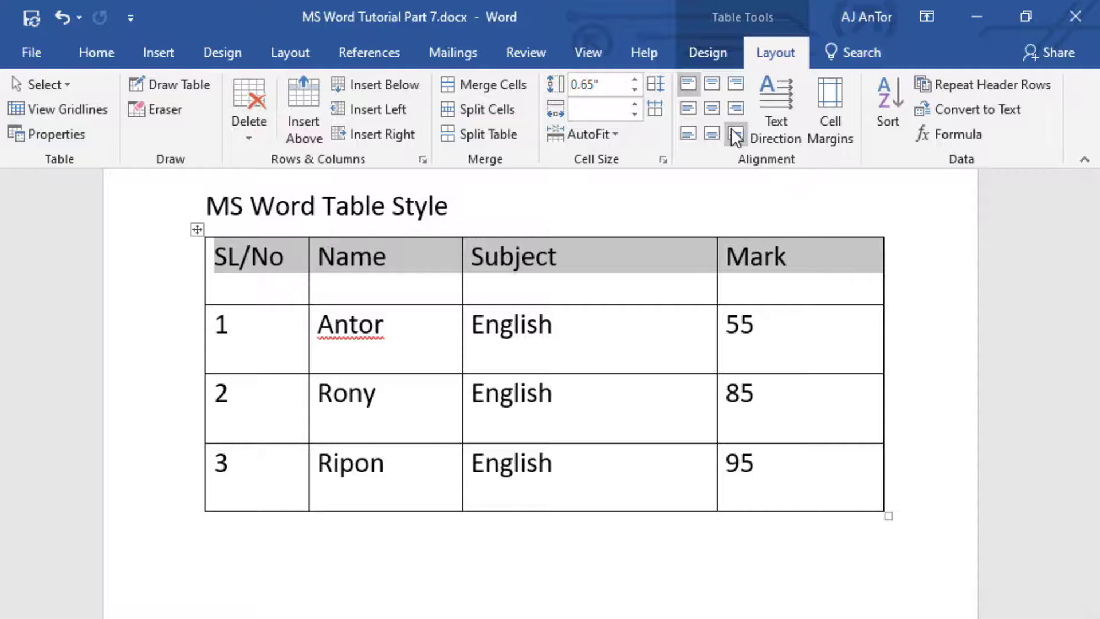
pyautogui.click(705, 112)
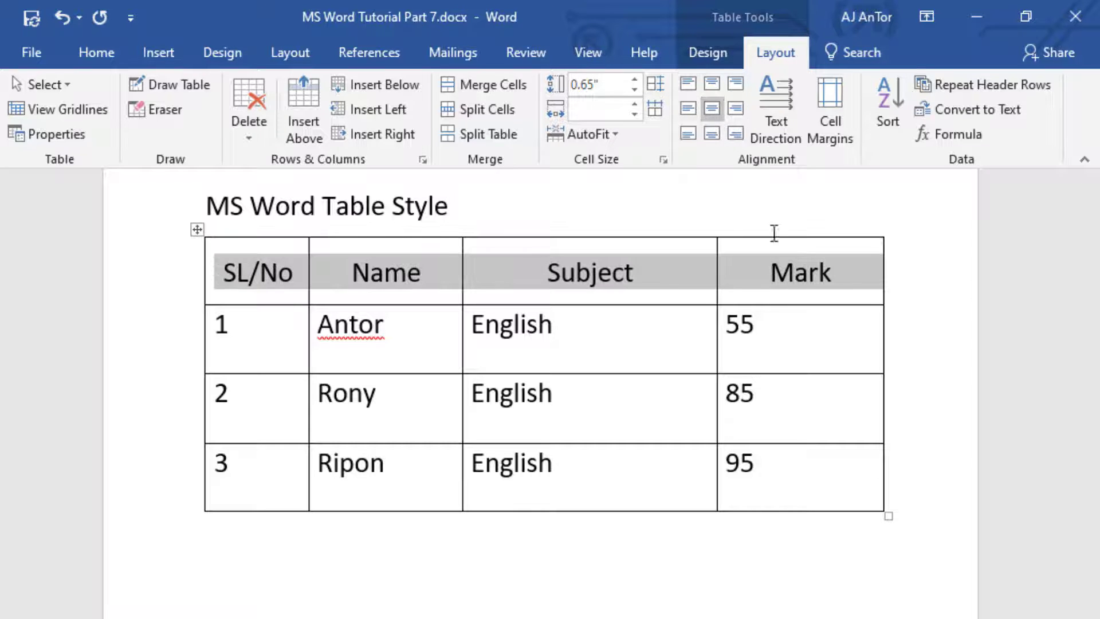
pyautogui.click(604, 326)
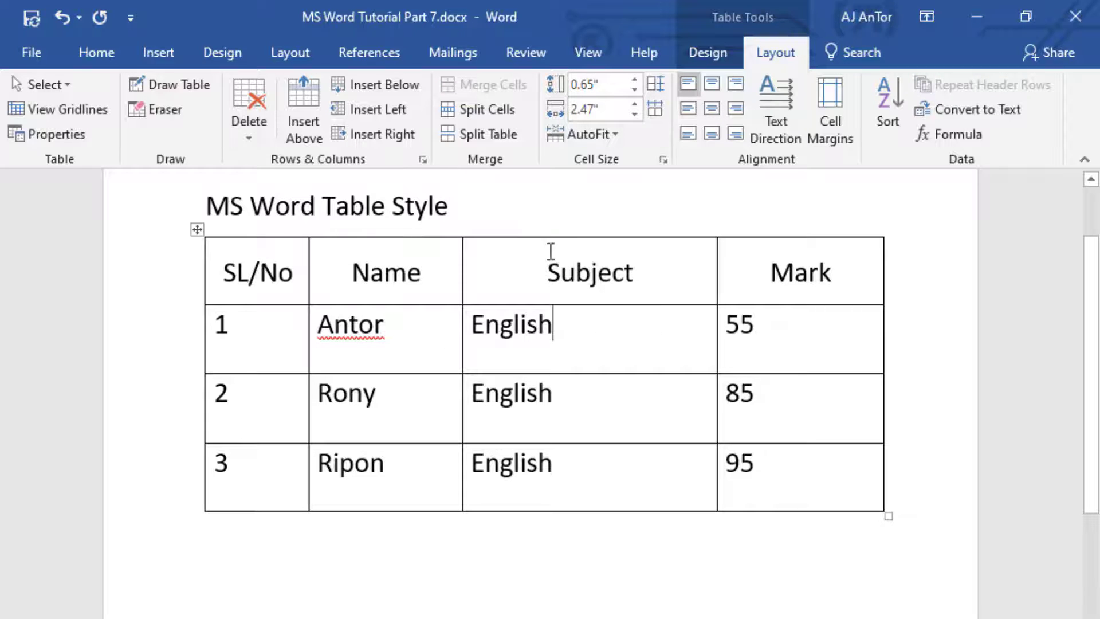
pyautogui.click(509, 269)
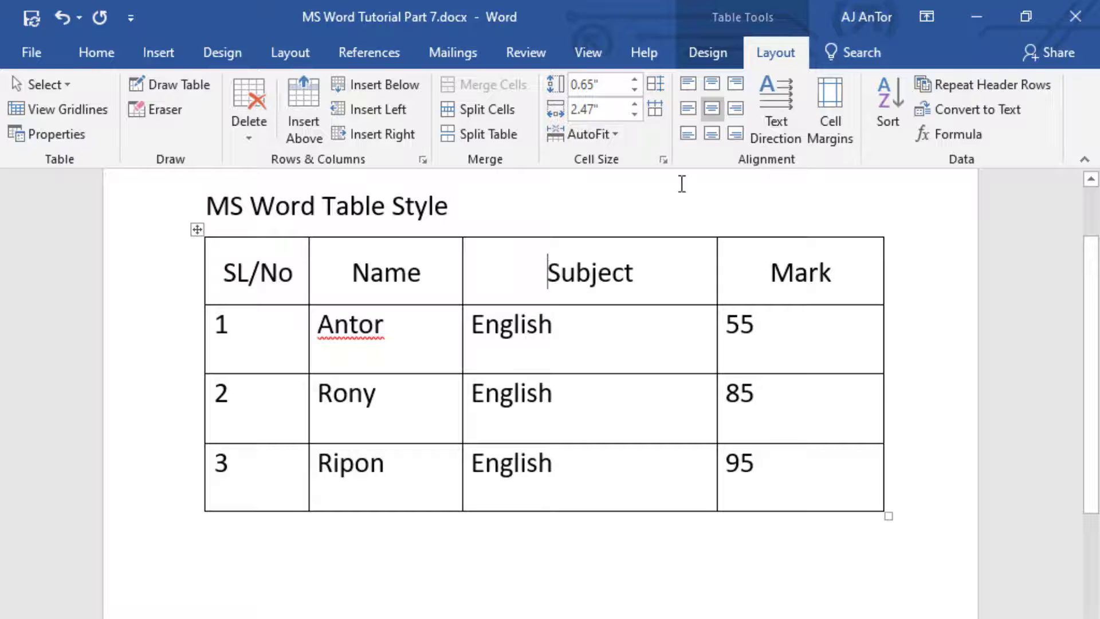
# - Delete the heading text "MS Word Table Style" above the table
pyautogui.click(708, 53)
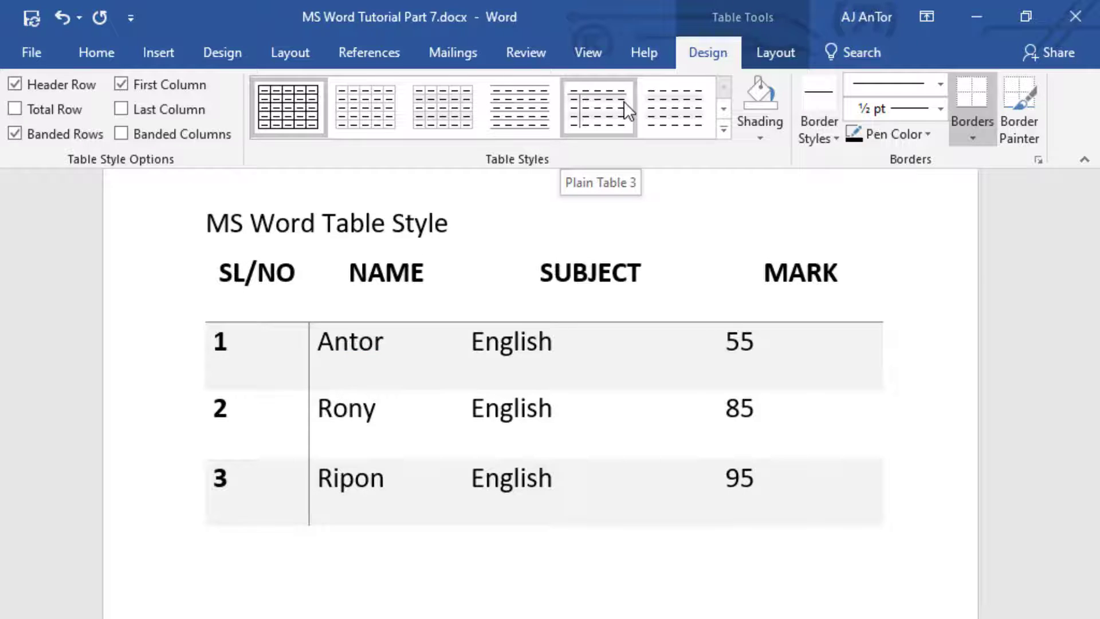
pyautogui.click(486, 209)
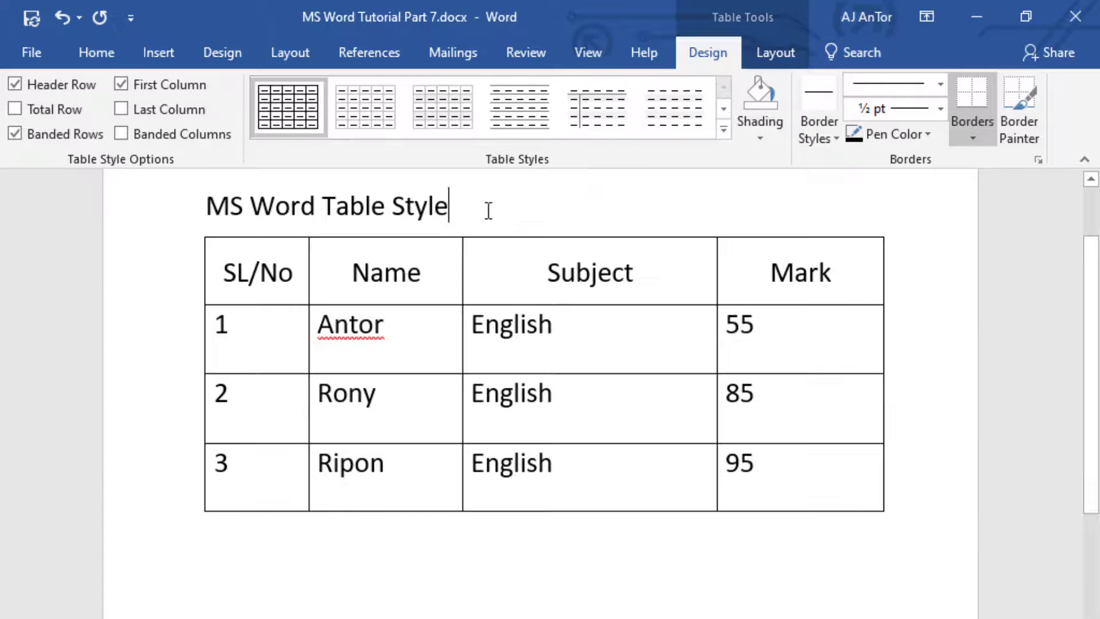
pyautogui.moveTo(486, 210); pyautogui.dragTo(220, 204)
pyautogui.press('Delete')
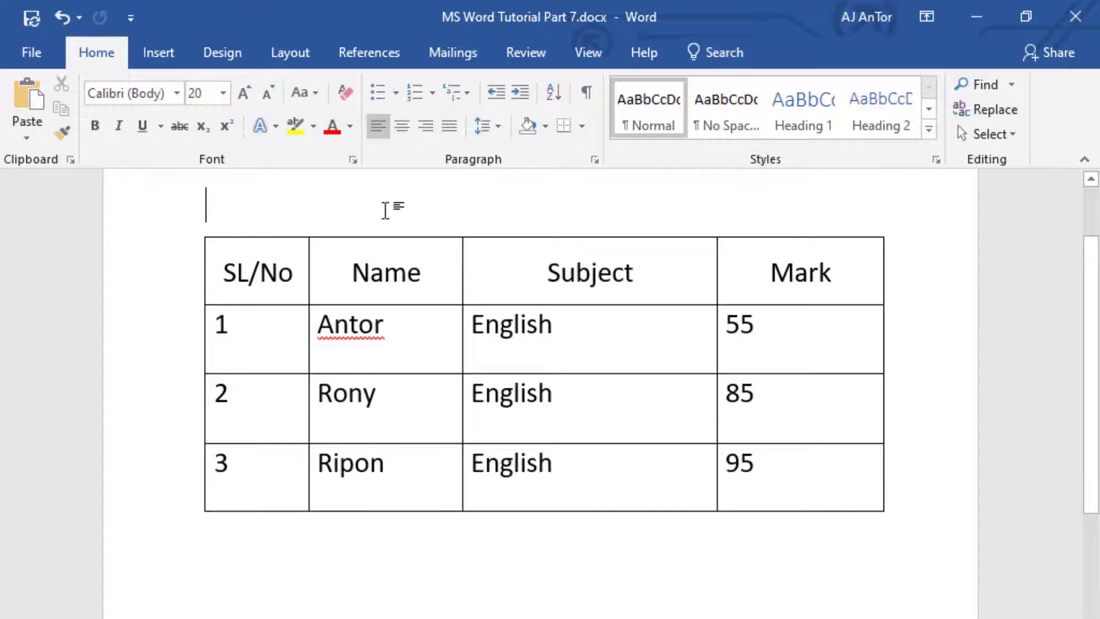
# - Apply the orange Grid Tables style with a solid coloured header and banded rows to the table
pyautogui.click(682, 277)
pyautogui.click(689, 53)
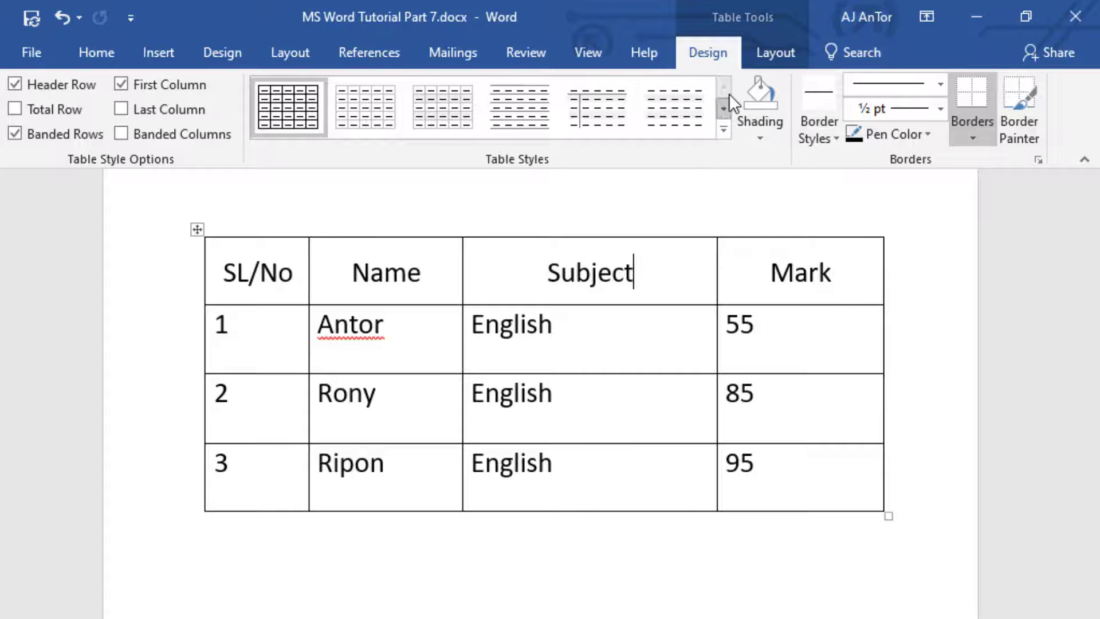
pyautogui.click(725, 111)
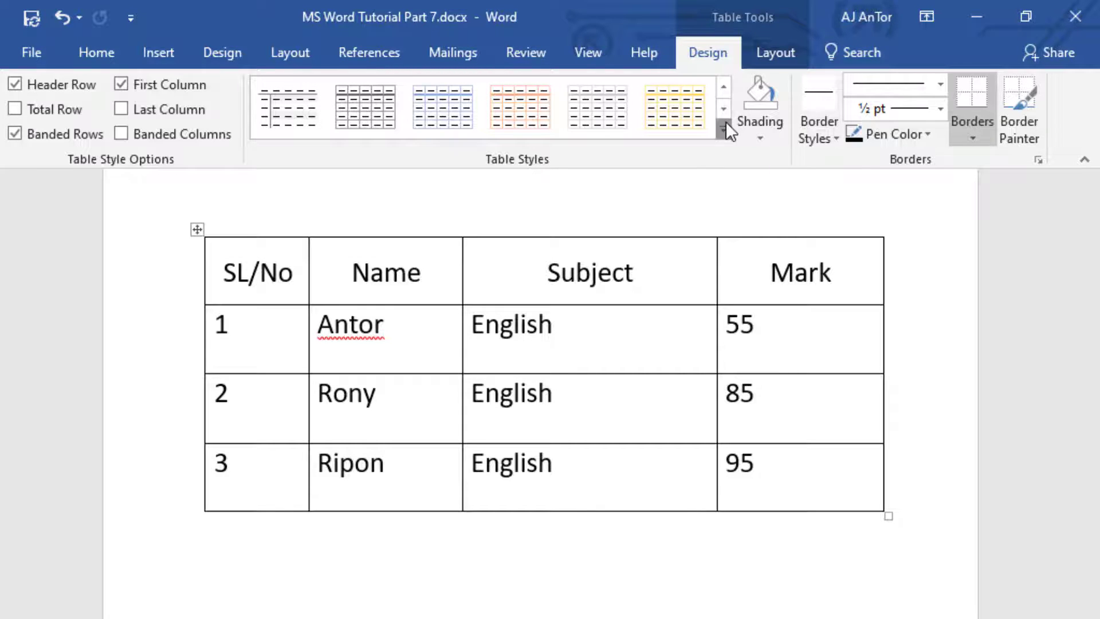
pyautogui.click(724, 131)
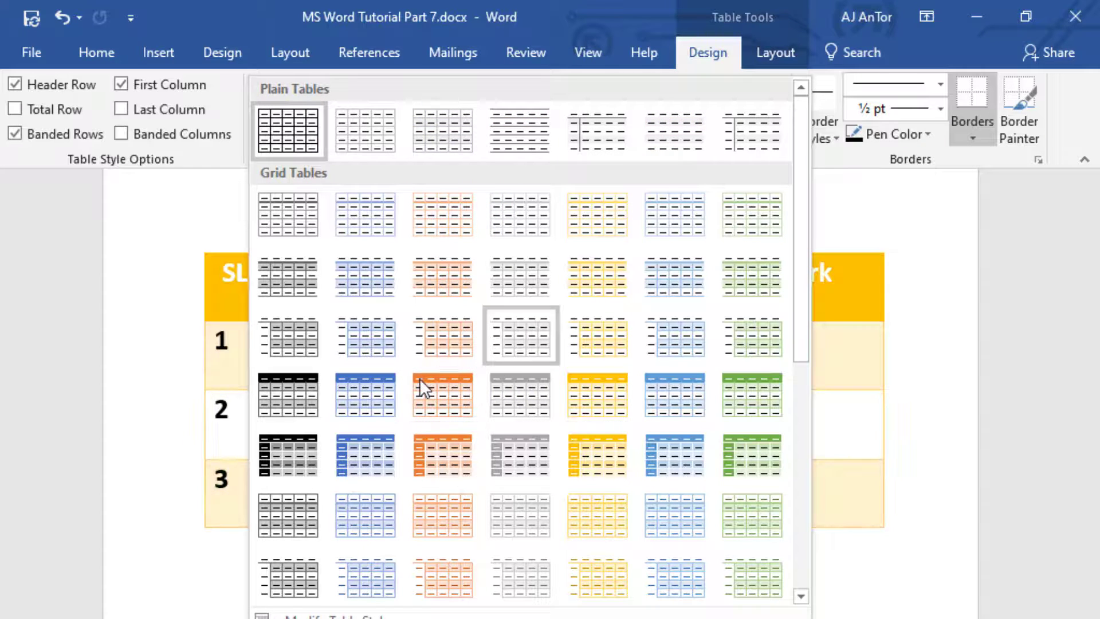
pyautogui.press('Escape')
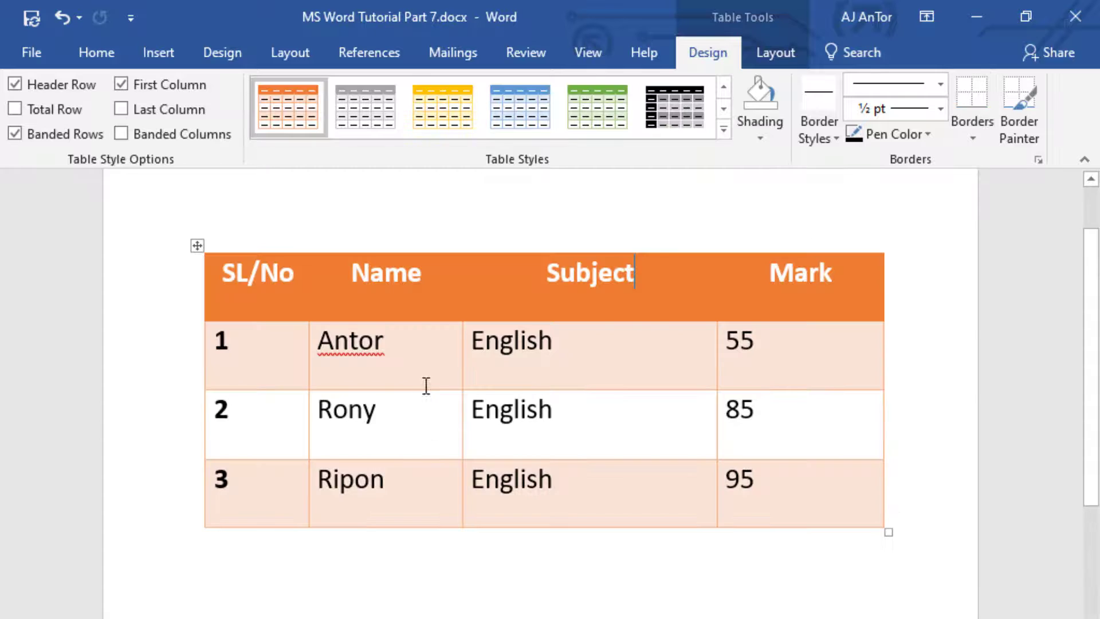
pyautogui.scroll(2, 552, 320)
pyautogui.scroll(-3, 549, 269)
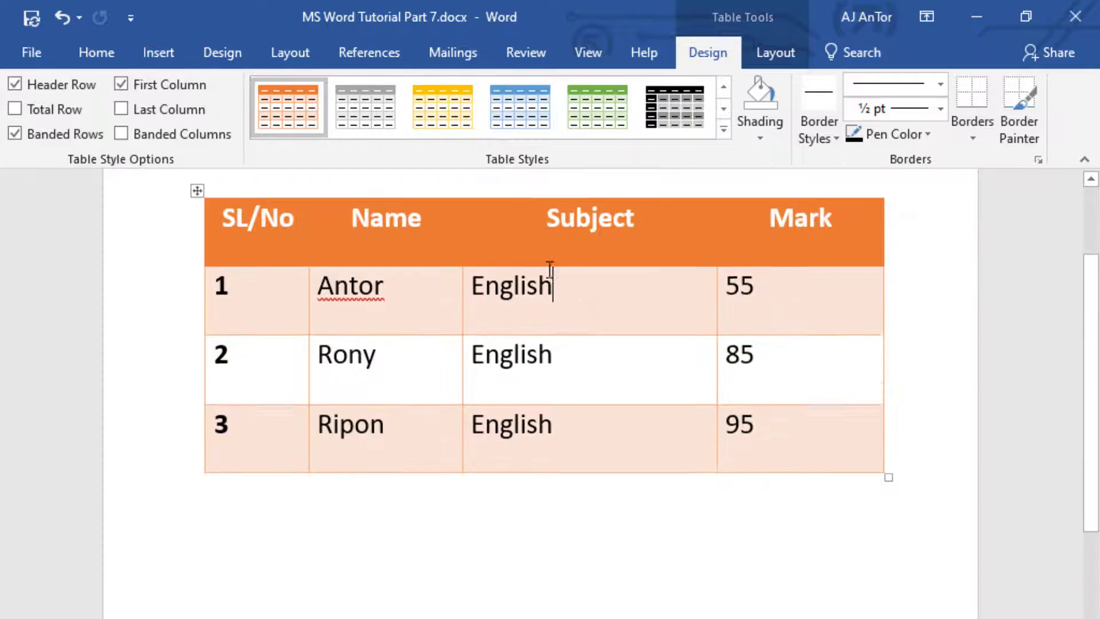
pyautogui.scroll(2, 548, 270)
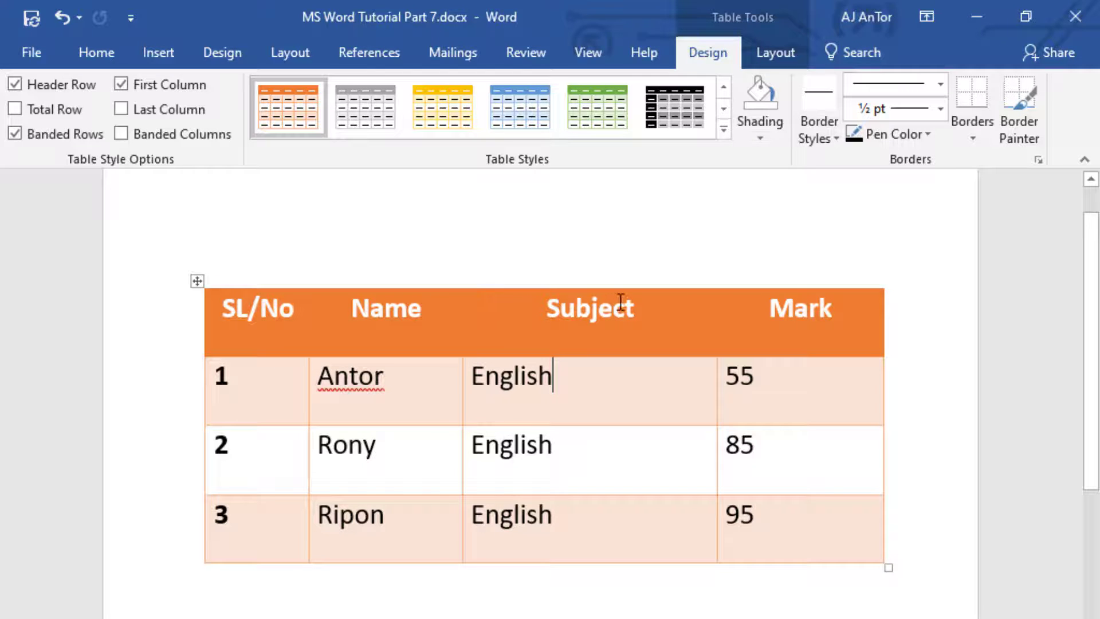
pyautogui.scroll(-3, 620, 304)
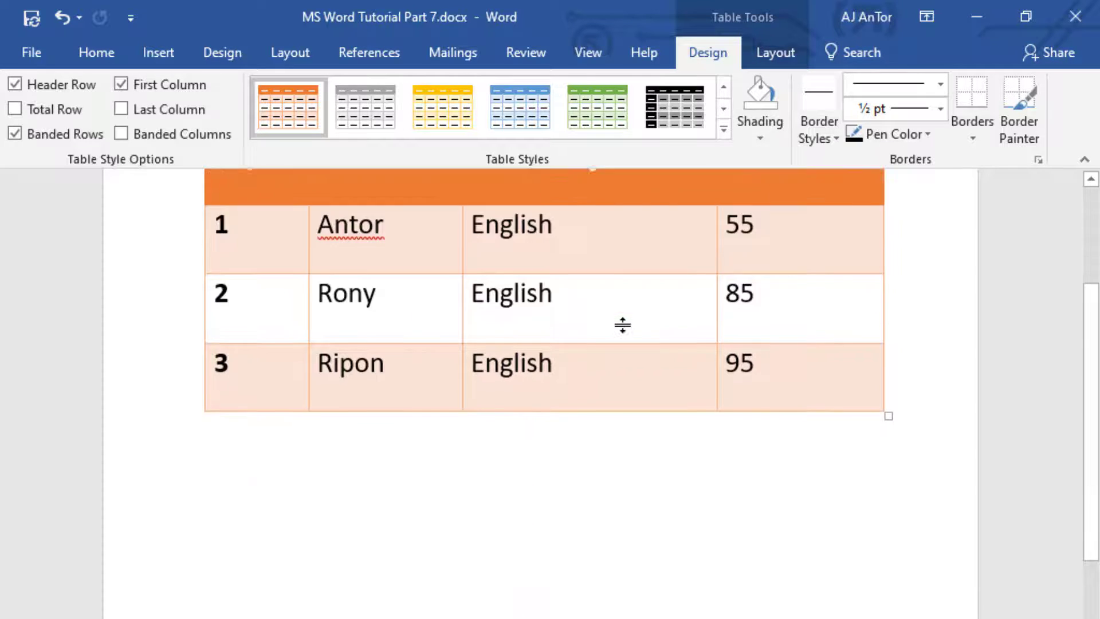
pyautogui.scroll(1, 621, 325)
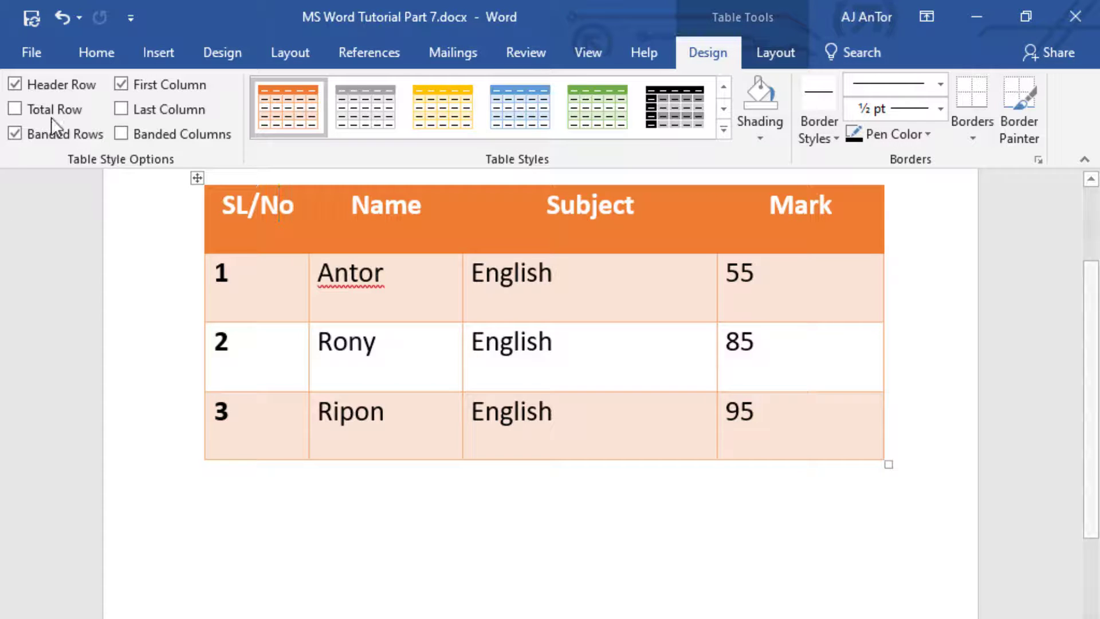
# - Try toggling the Header Row, Total Row and Banded Rows style options, restoring each one's setting
pyautogui.click(15, 84)
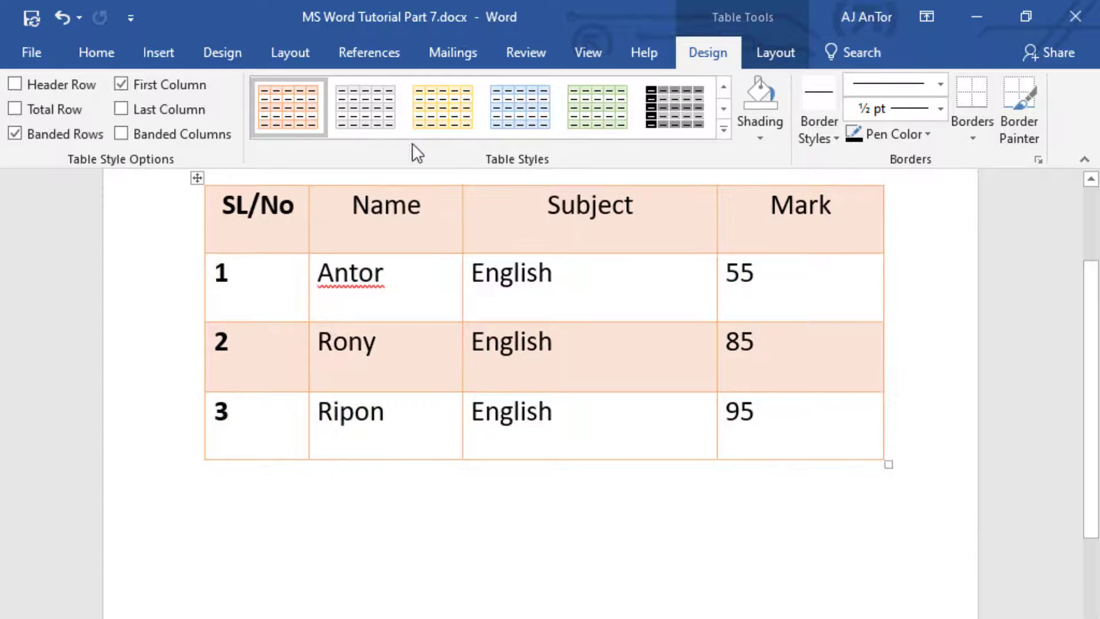
pyautogui.click(17, 82)
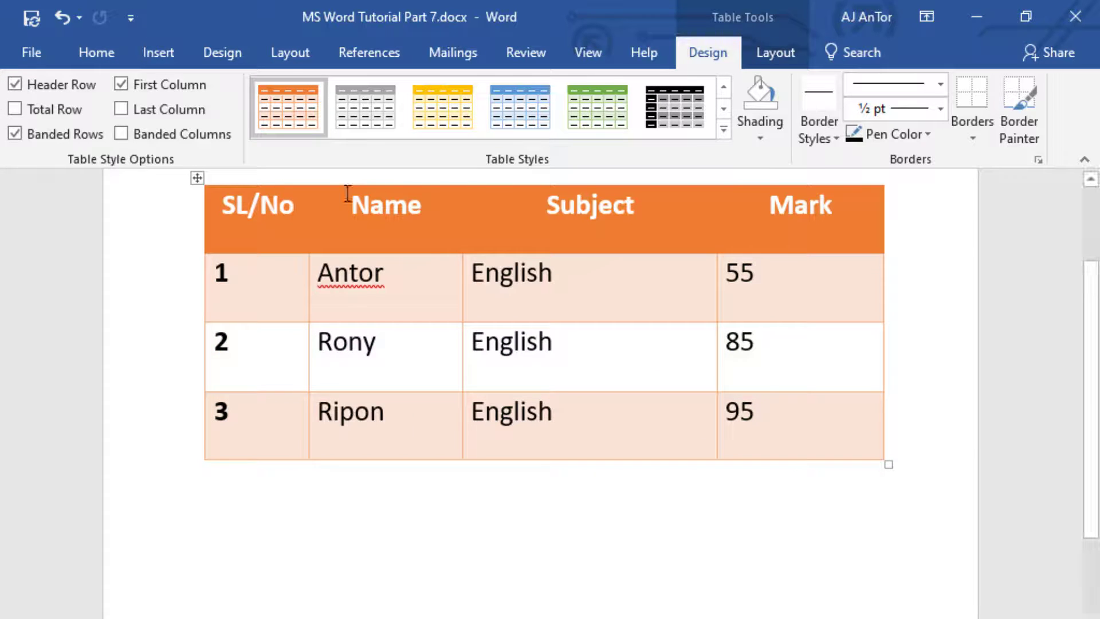
pyautogui.click(15, 108)
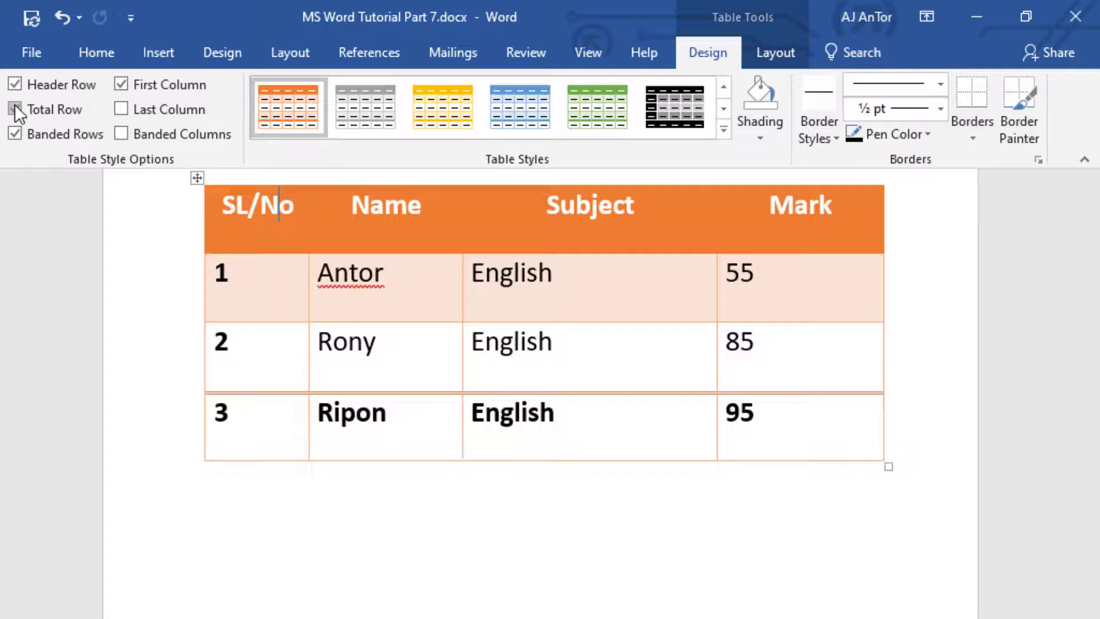
pyautogui.click(15, 108)
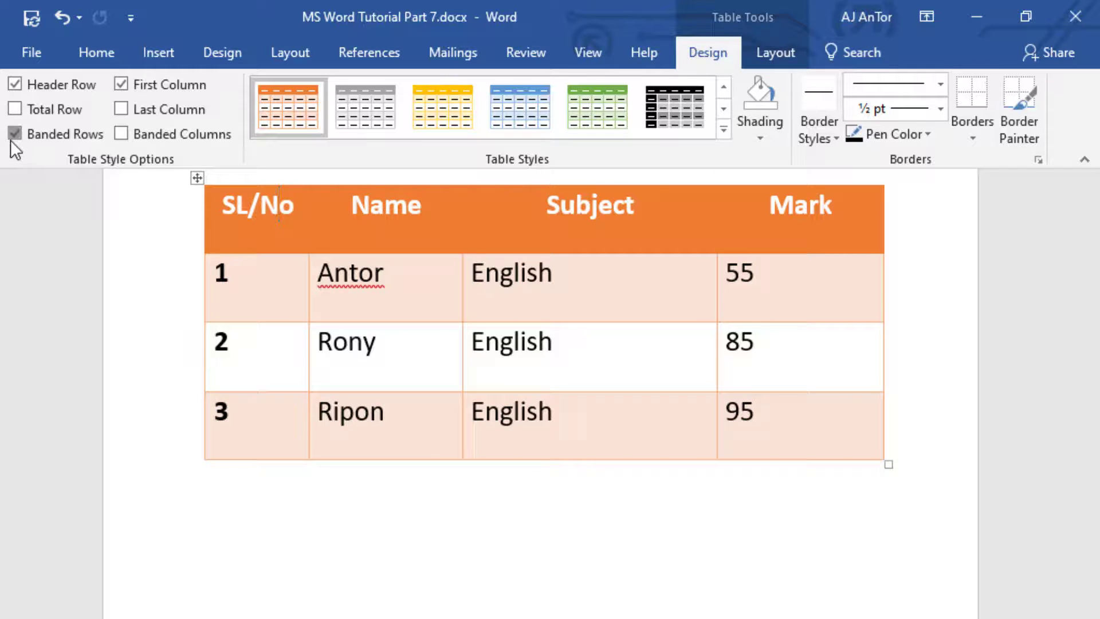
pyautogui.click(14, 134)
pyautogui.click(15, 134)
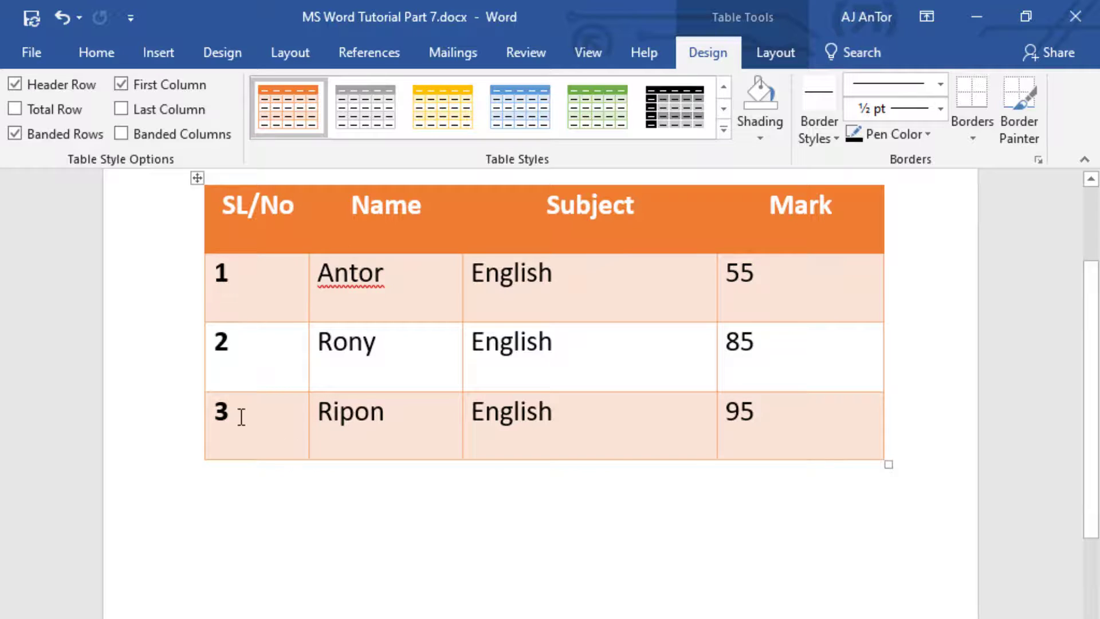
pyautogui.click(15, 133)
pyautogui.click(15, 134)
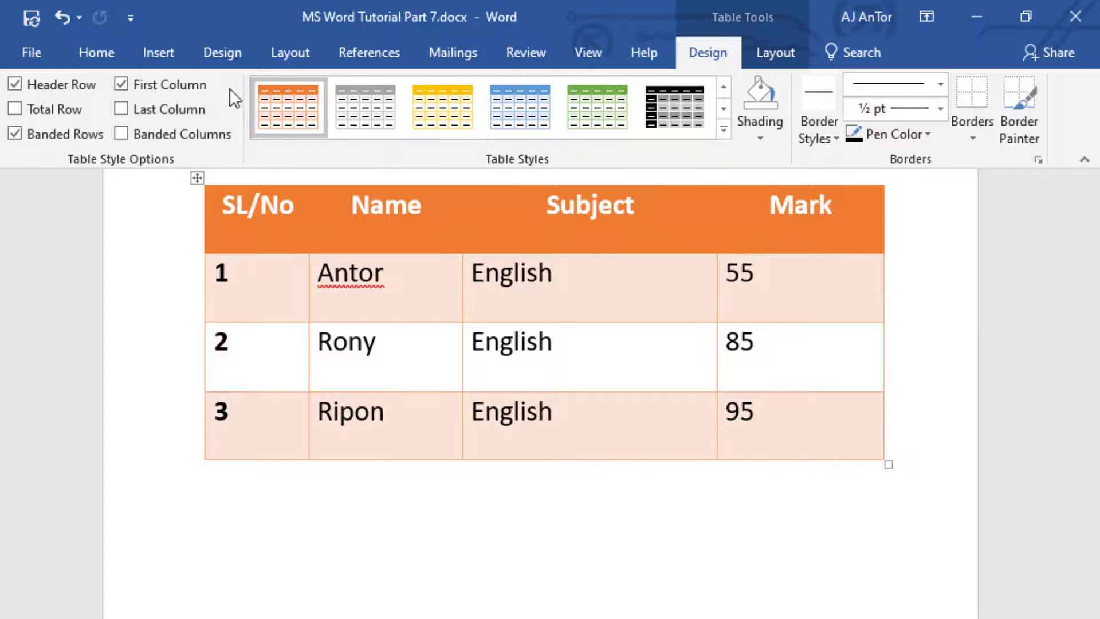
# - Try the table with and without First Column formatting, ending with the option enabled
pyautogui.click(129, 86)
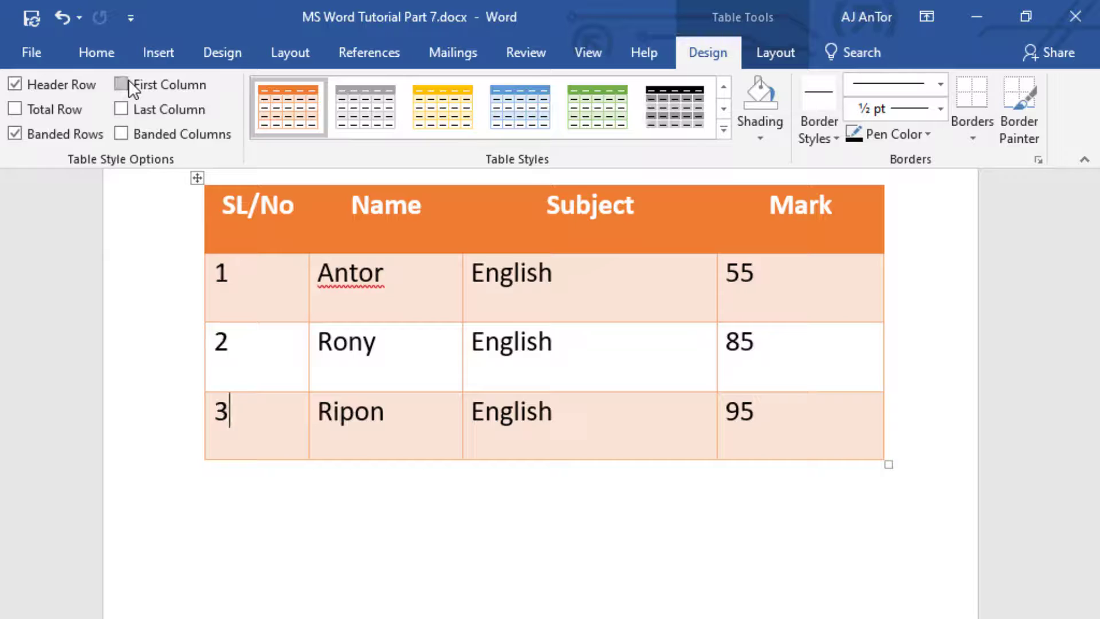
pyautogui.click(128, 83)
pyautogui.click(129, 82)
pyautogui.click(128, 82)
pyautogui.click(128, 82)
pyautogui.click(128, 84)
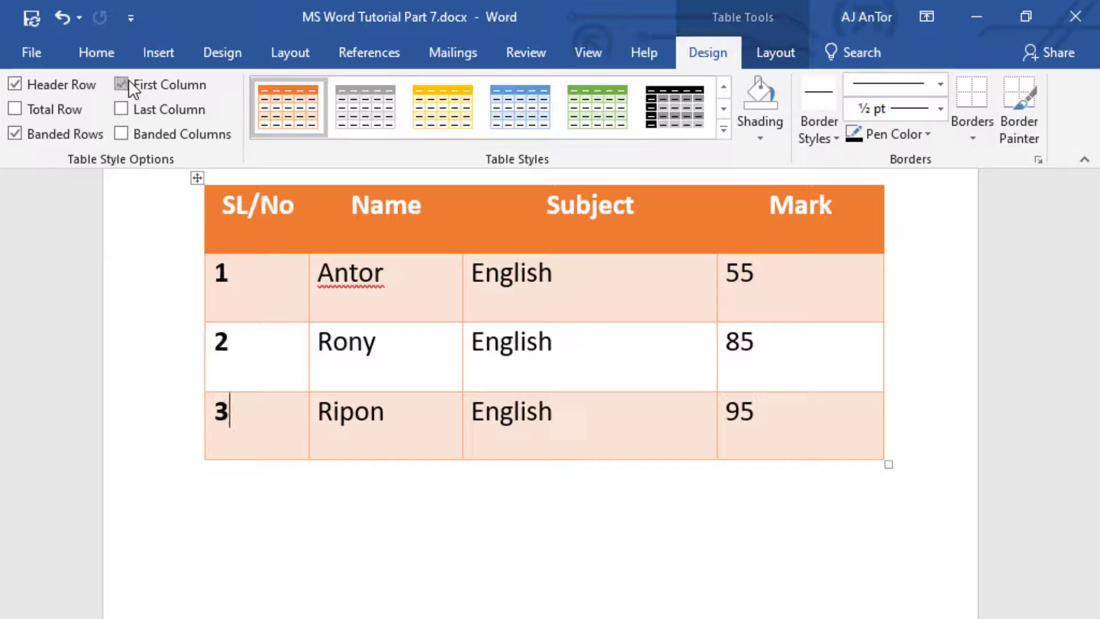
pyautogui.click(129, 81)
pyautogui.click(129, 81)
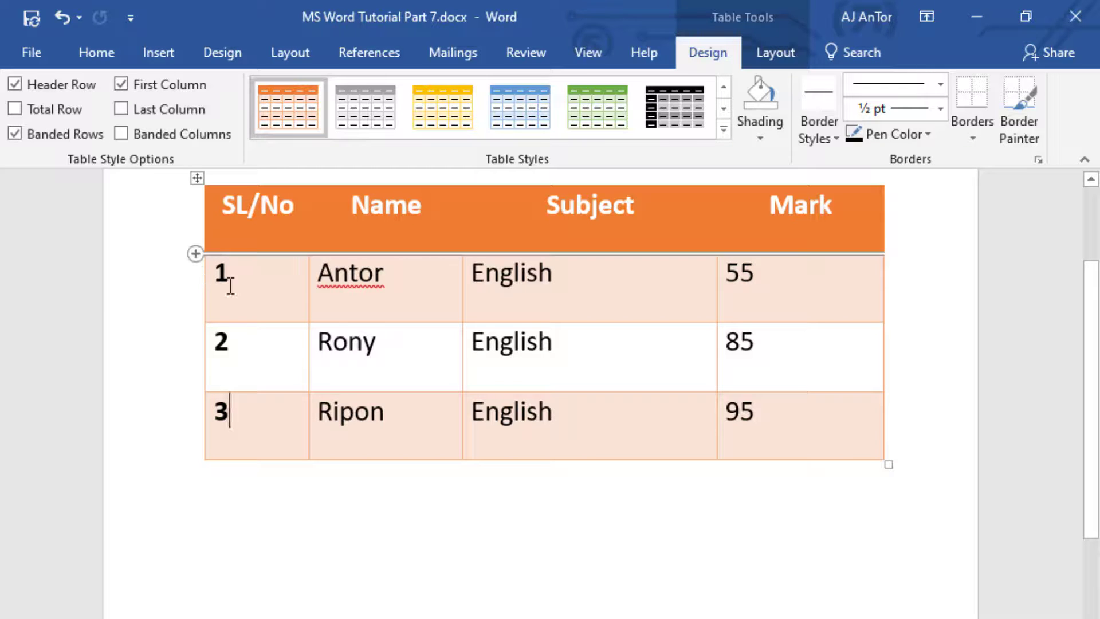
# - Replace First Column formatting with Last Column formatting, and Banded Rows with Banded Columns
pyautogui.click(129, 84)
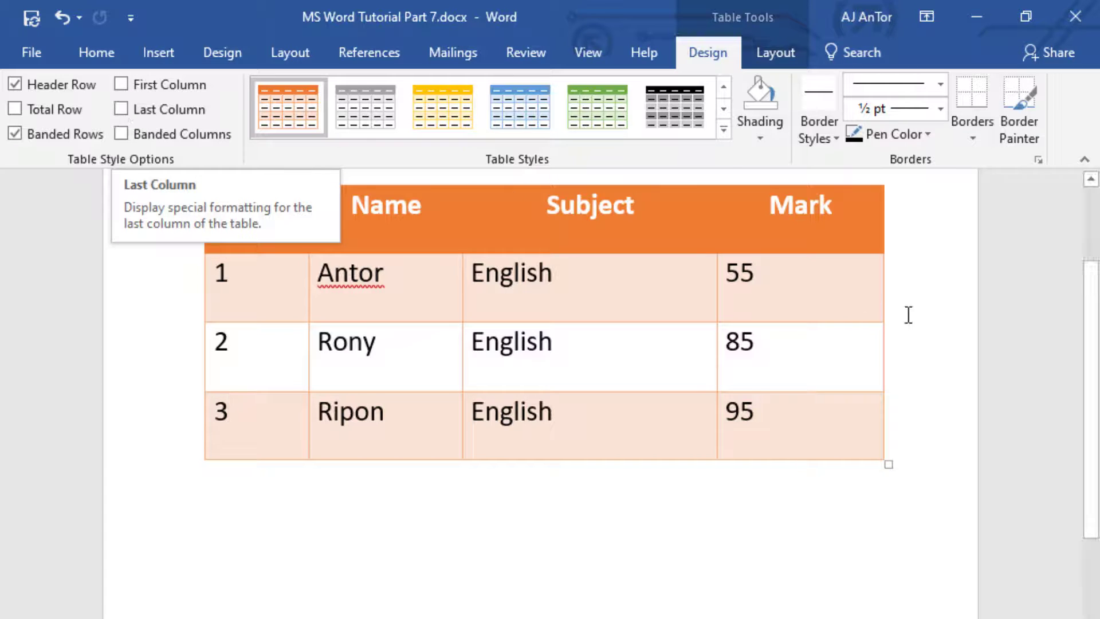
pyautogui.click(137, 110)
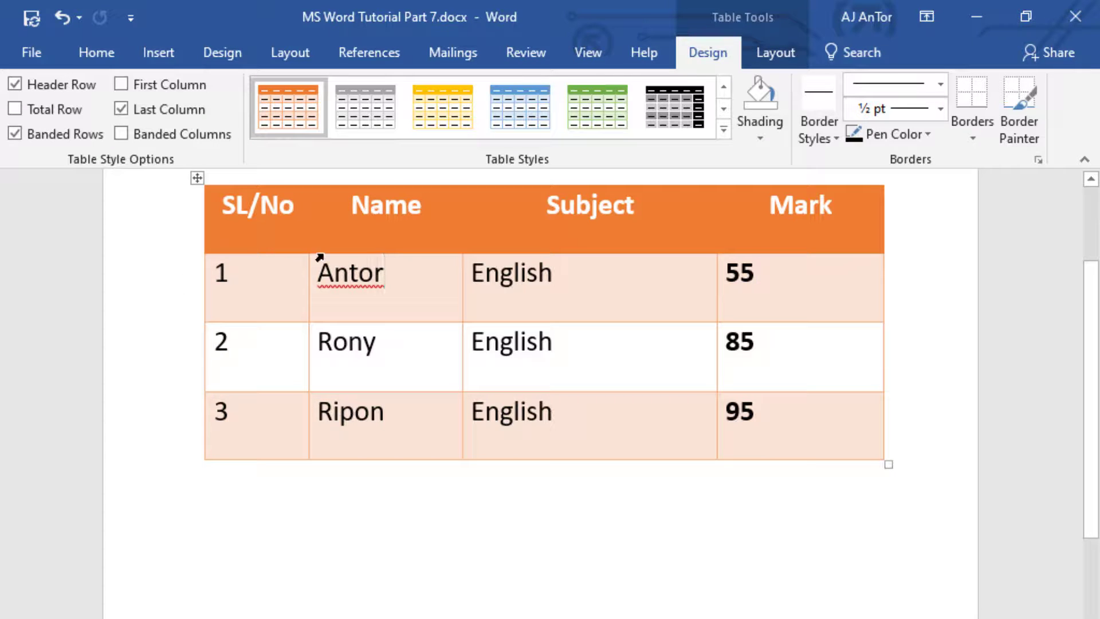
pyautogui.click(385, 308)
pyautogui.click(25, 136)
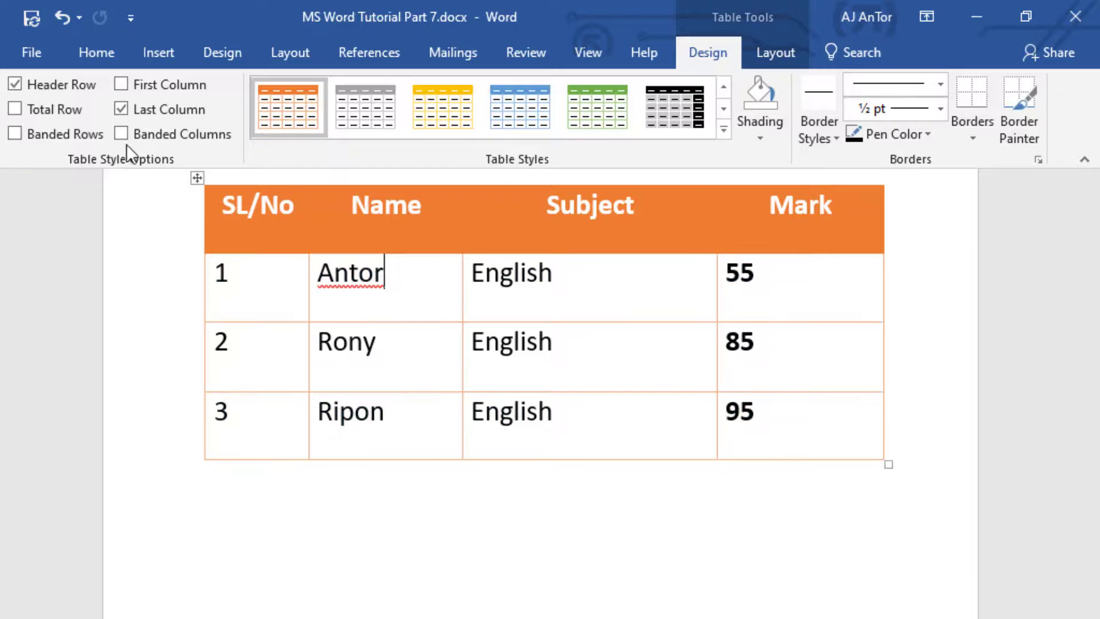
pyautogui.click(128, 135)
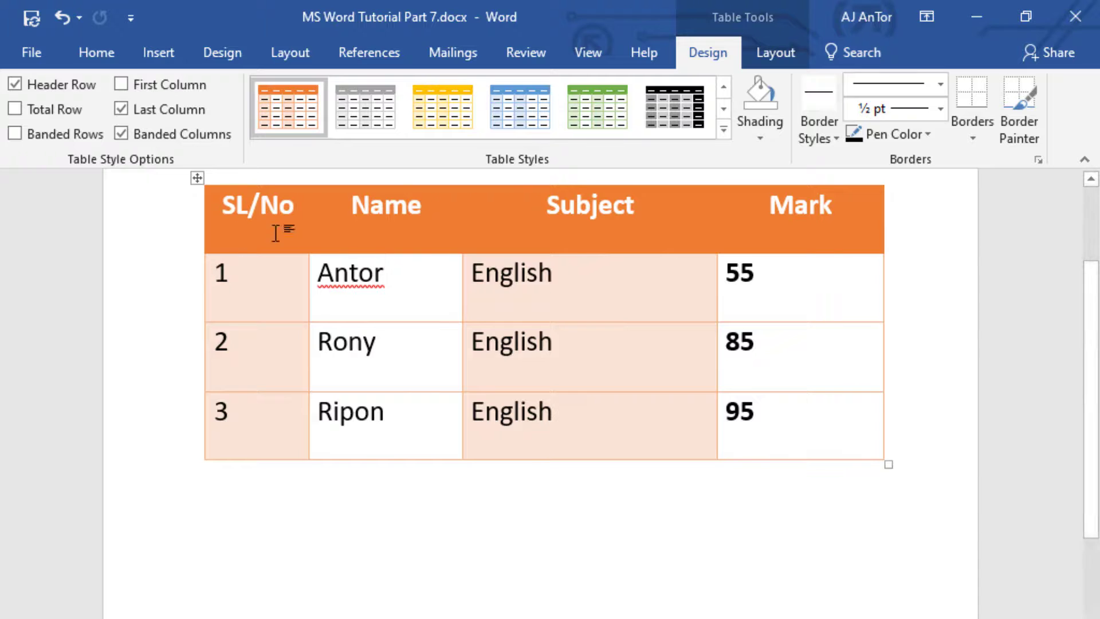
# - Apply the blue Grid Tables style with a solid header, solid last column and fully shaded cells
pyautogui.click(724, 129)
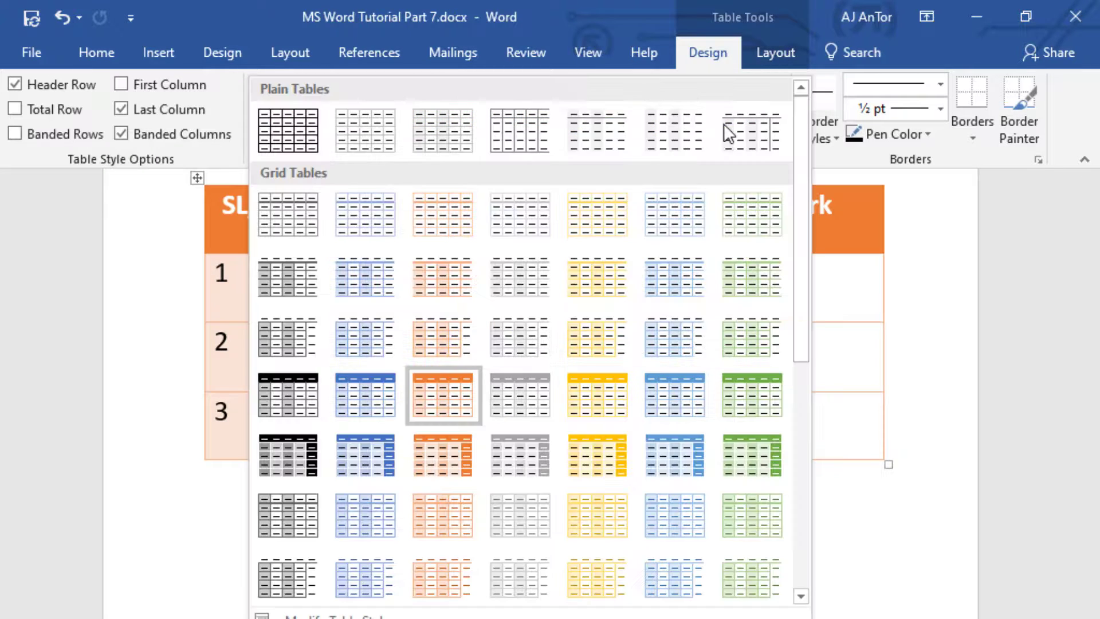
pyautogui.click(352, 439)
pyautogui.click(523, 554)
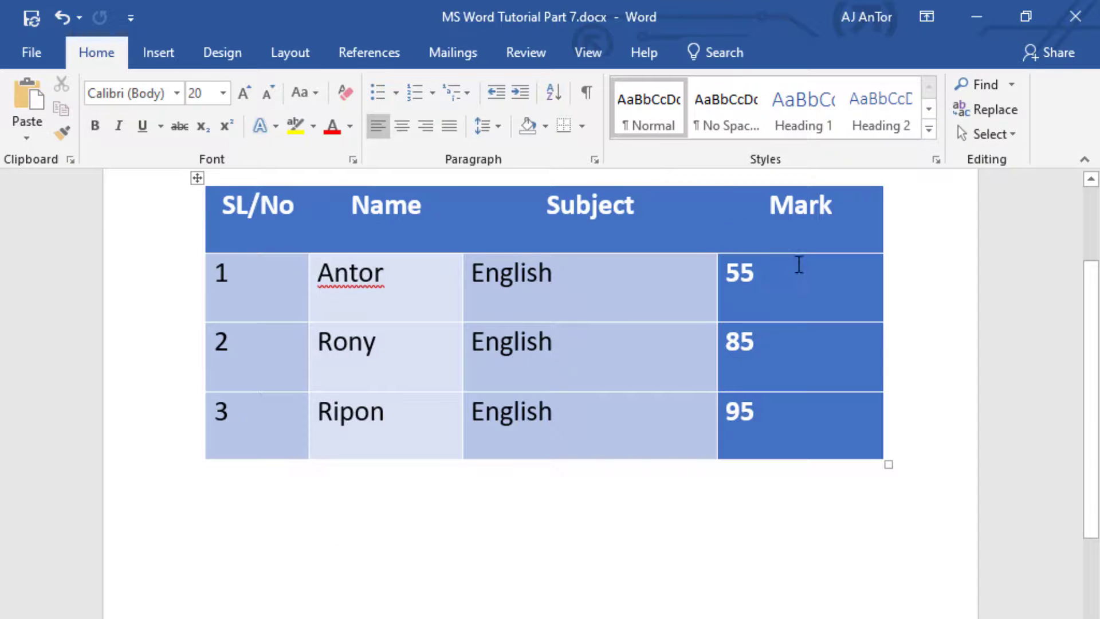
# - Leave only Banded Columns active among the table style options, turning off Last Column, First Column and Header Row
pyautogui.click(805, 283)
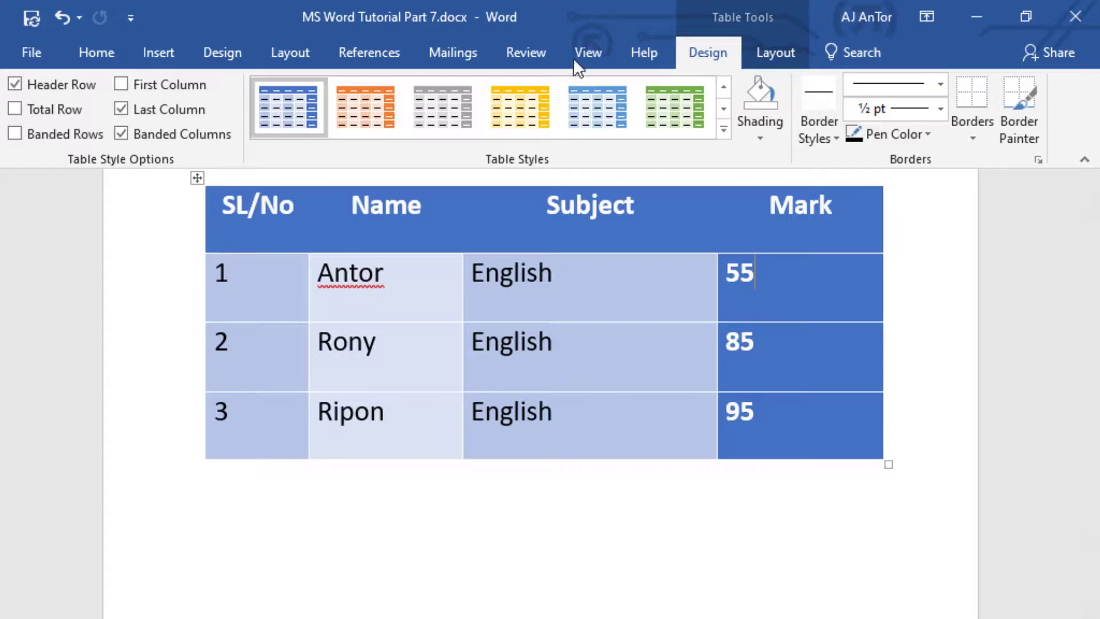
pyautogui.click(156, 108)
pyautogui.click(163, 91)
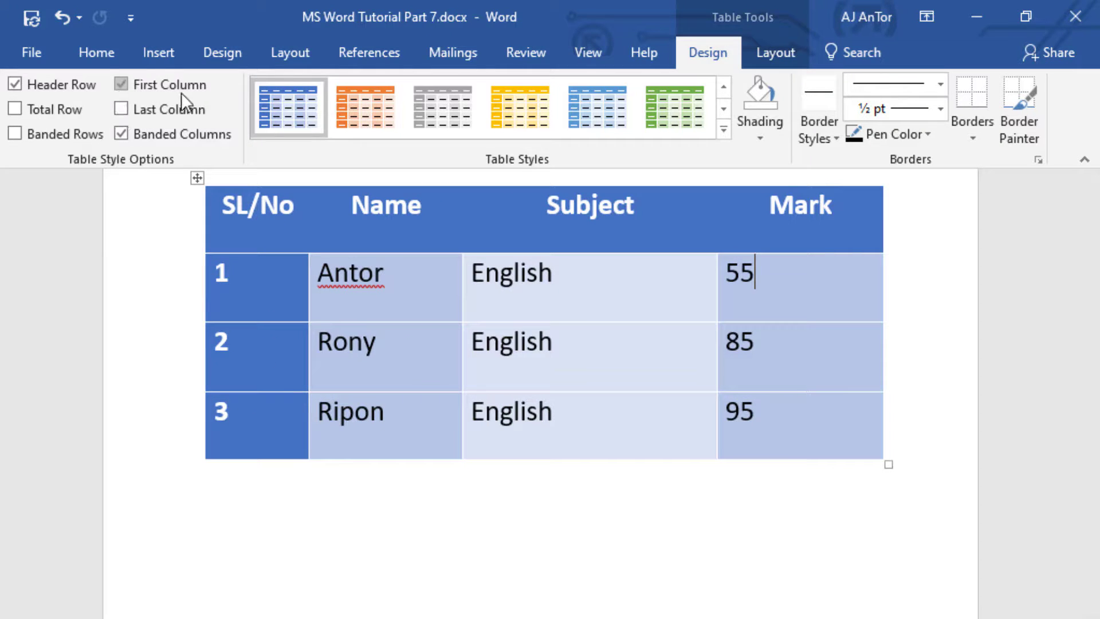
pyautogui.click(125, 80)
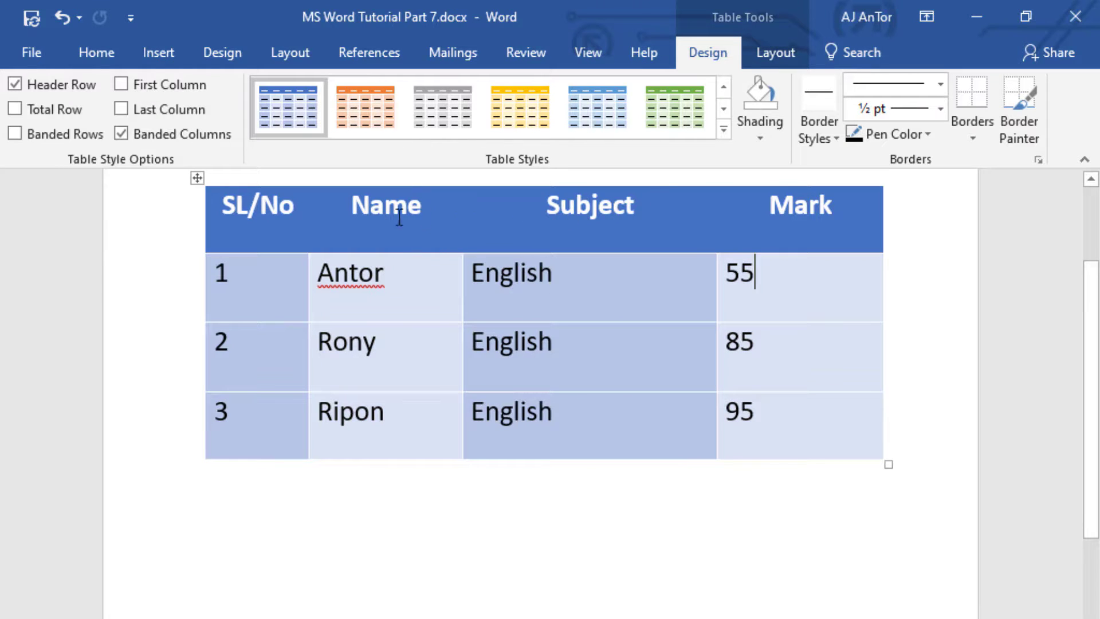
pyautogui.click(25, 85)
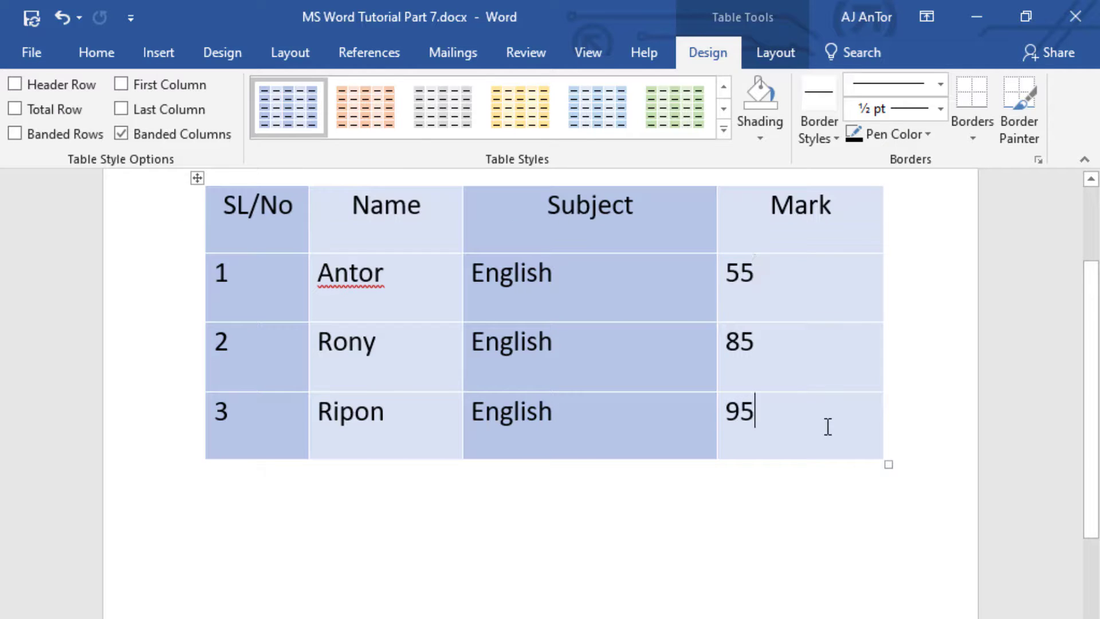
pyautogui.moveTo(806, 275); pyautogui.dragTo(695, 275)
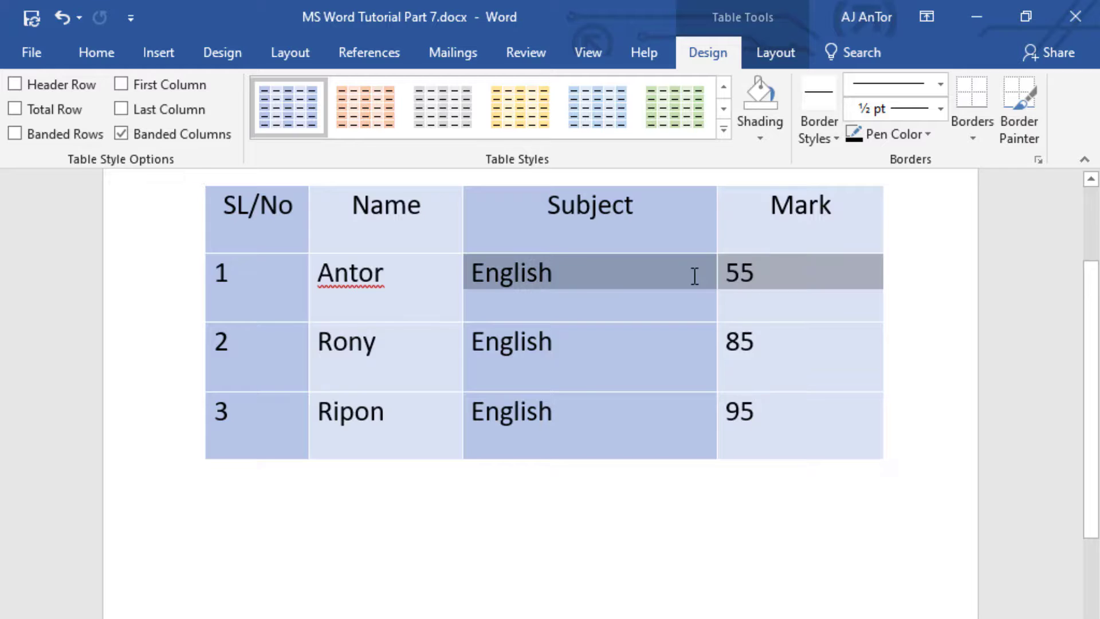
pyautogui.click(785, 47)
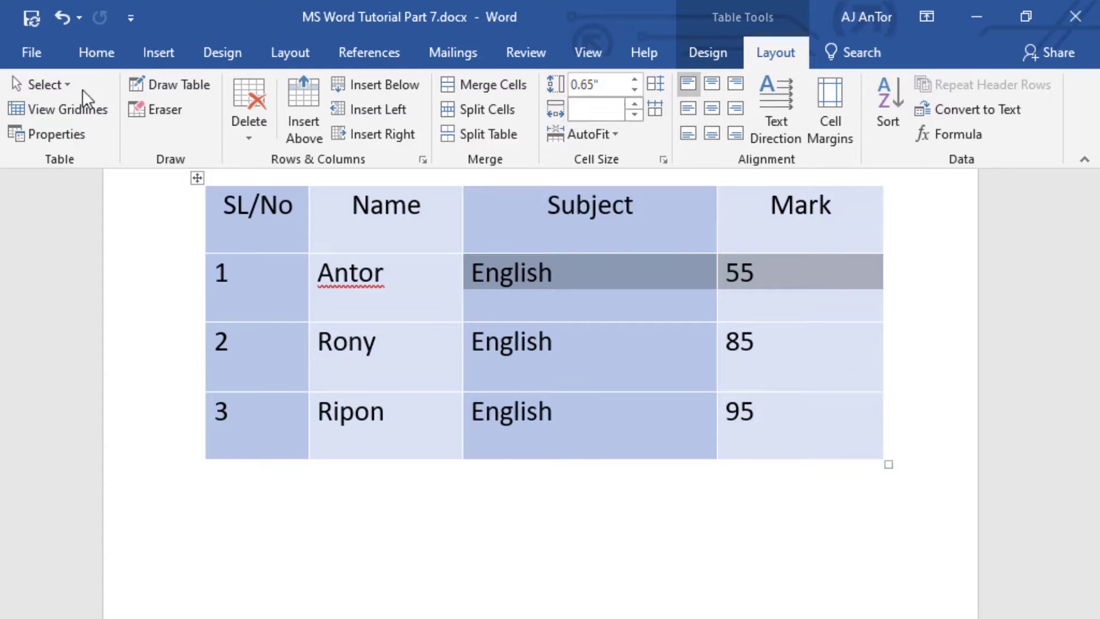
pyautogui.click(81, 53)
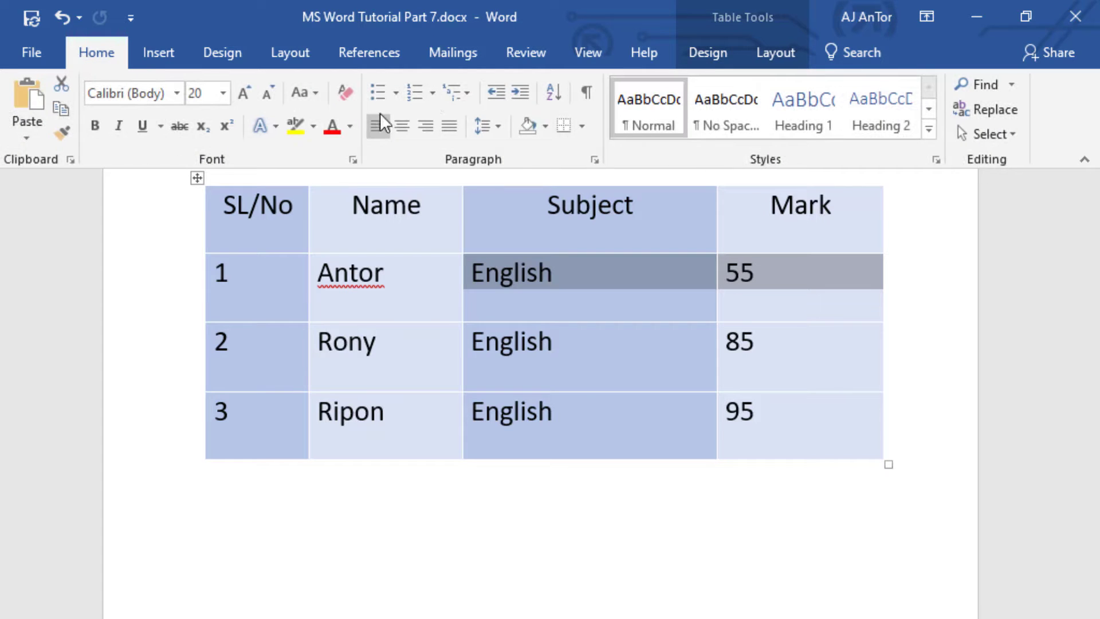
pyautogui.click(205, 576)
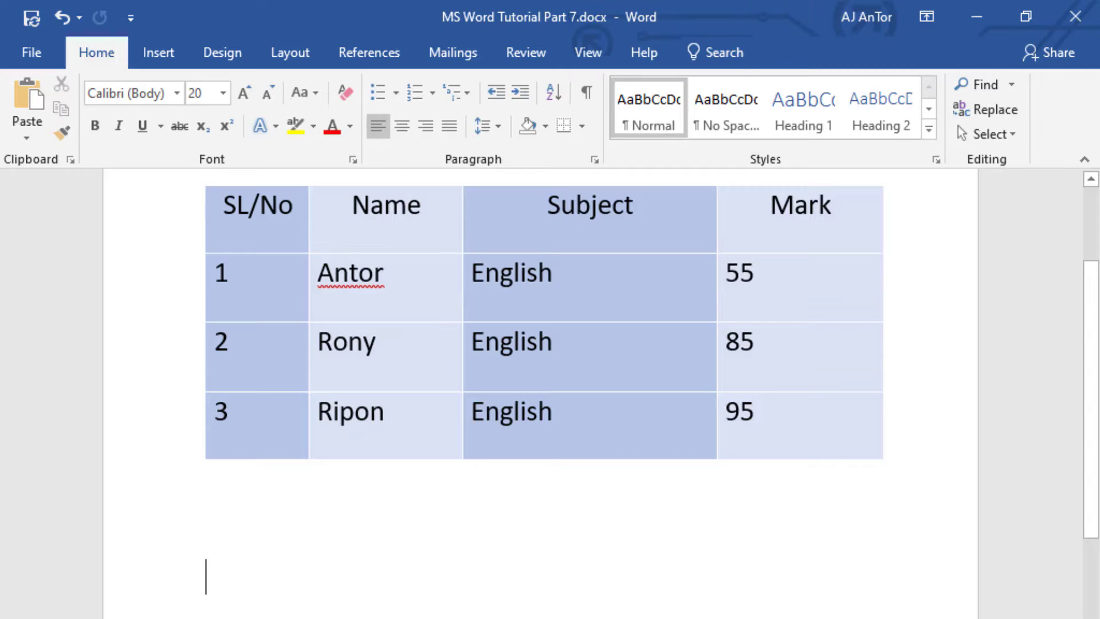